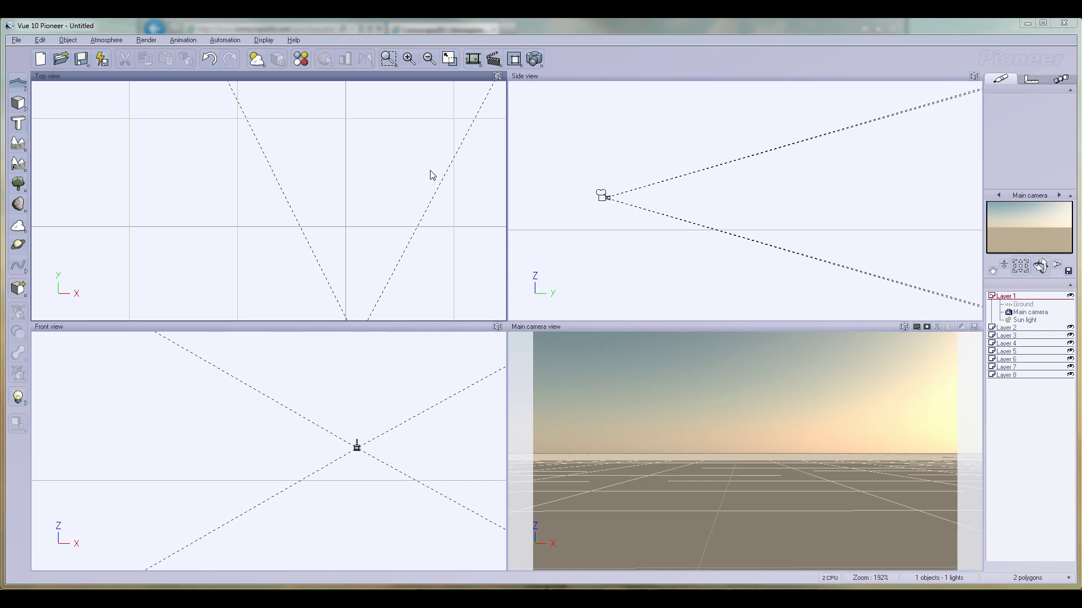
Step: Browse the Trees, Aquatic, Bushes and Grasses - Plants collections of available plant species
right_click_drag(471, 212, 405, 170)
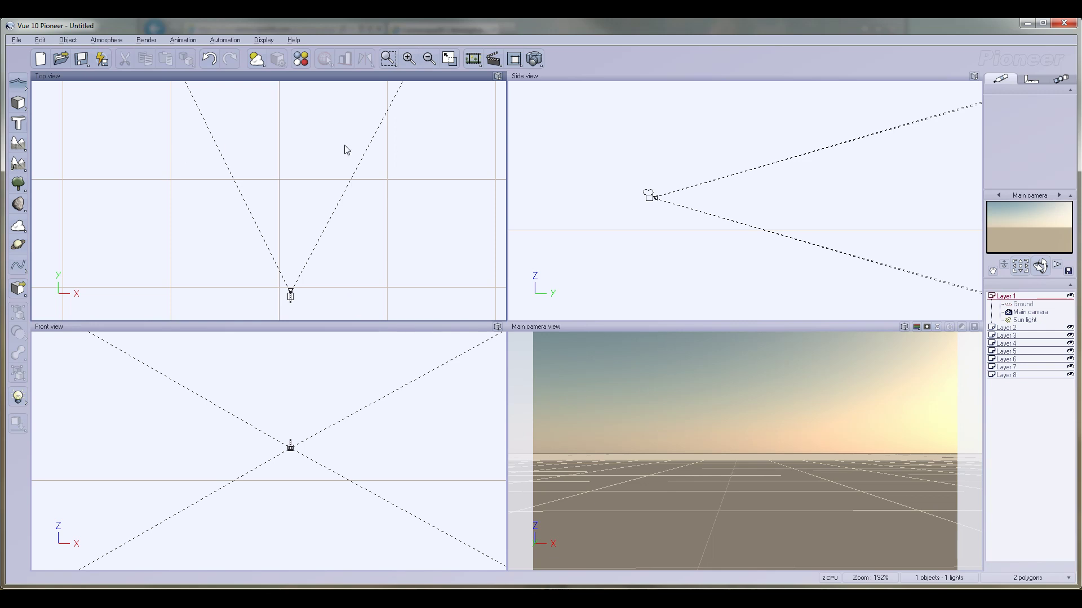
right_click_drag(215, 203, 218, 173)
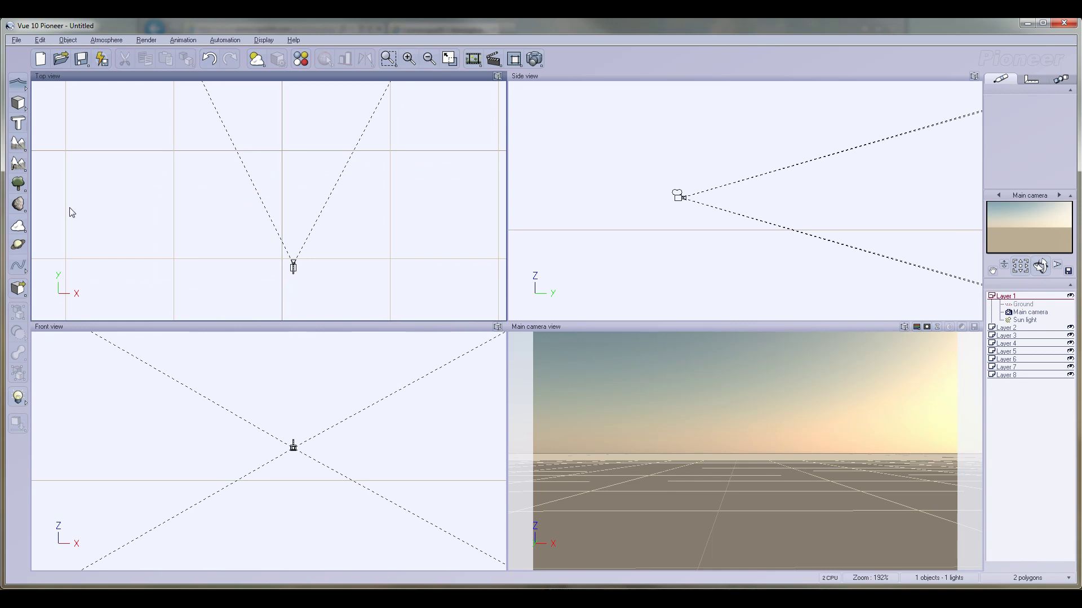
left_click(18, 186)
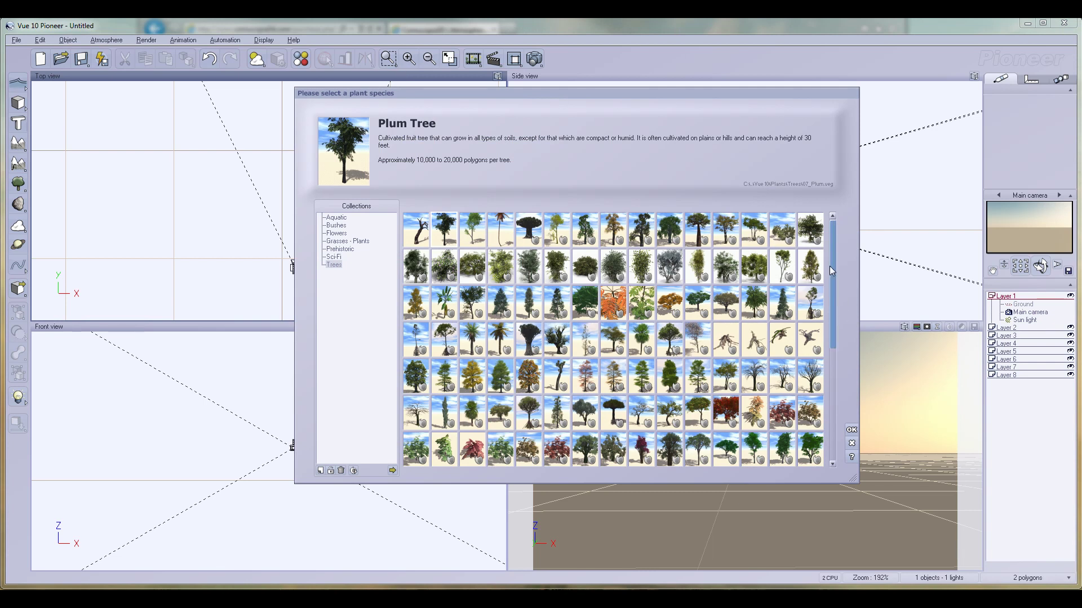
left_click(833, 461)
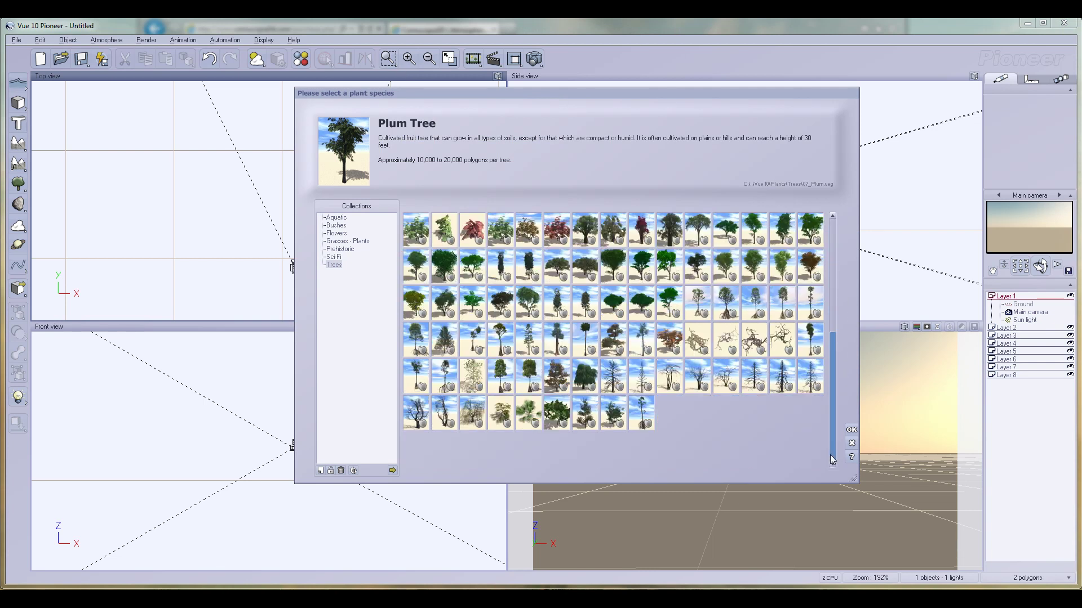
left_click(831, 222)
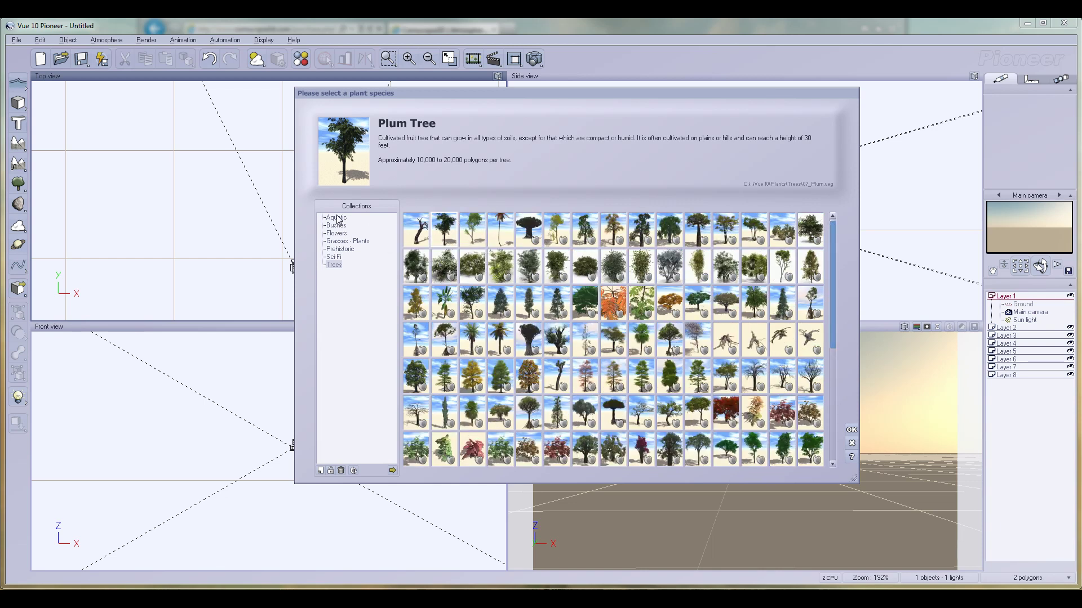
left_click(384, 218)
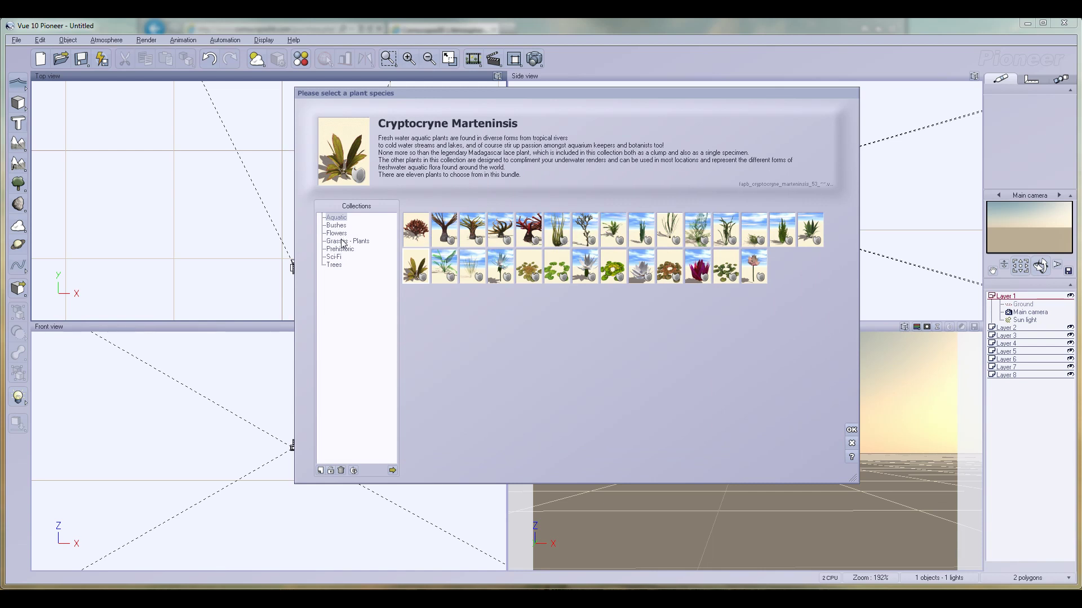
key("Down")
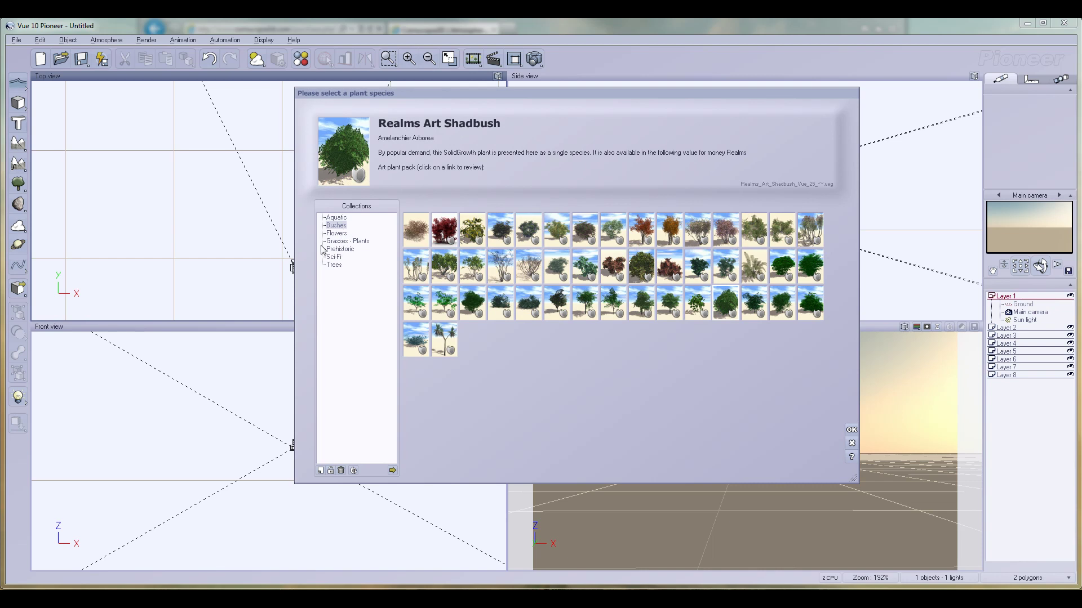
left_click(343, 242)
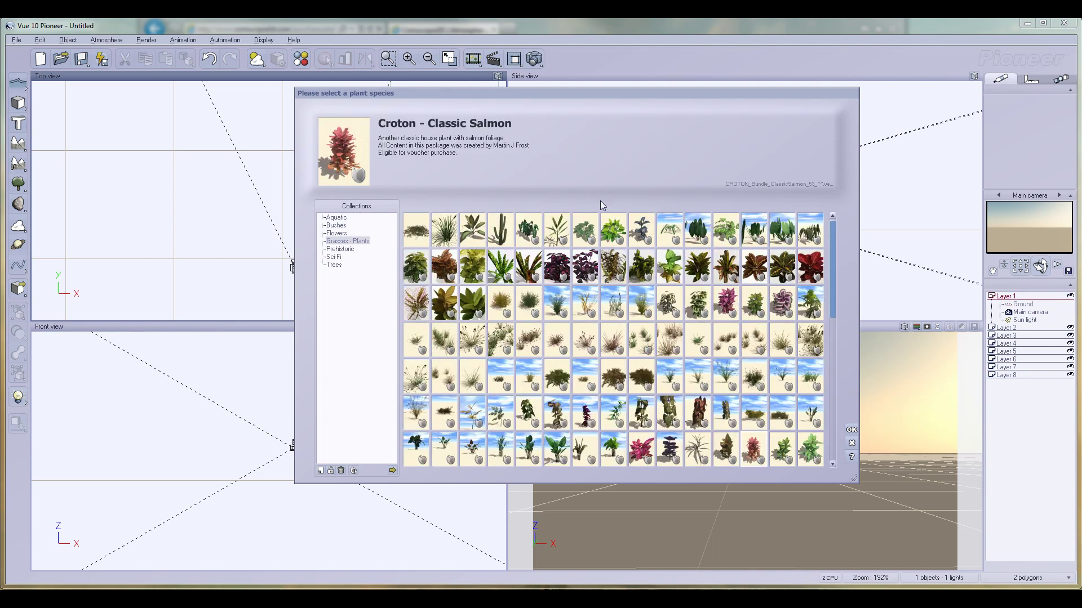
Step: Add a Springtime White Birch from the Trees collection and move it farther from the main camera
left_click(336, 265)
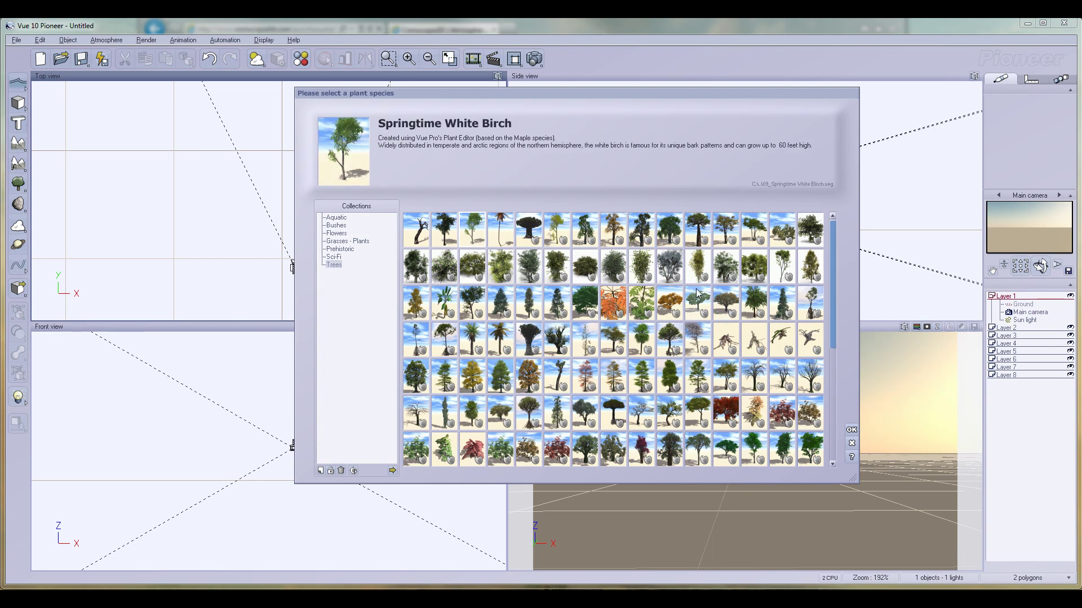
left_click(851, 432)
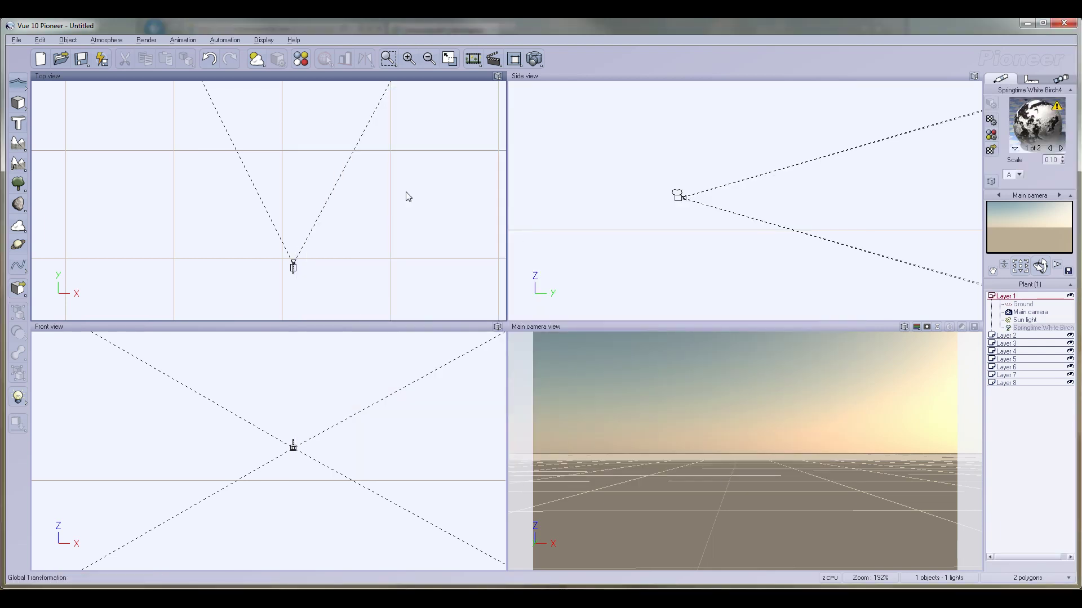
left_click_drag(285, 176, 311, 134)
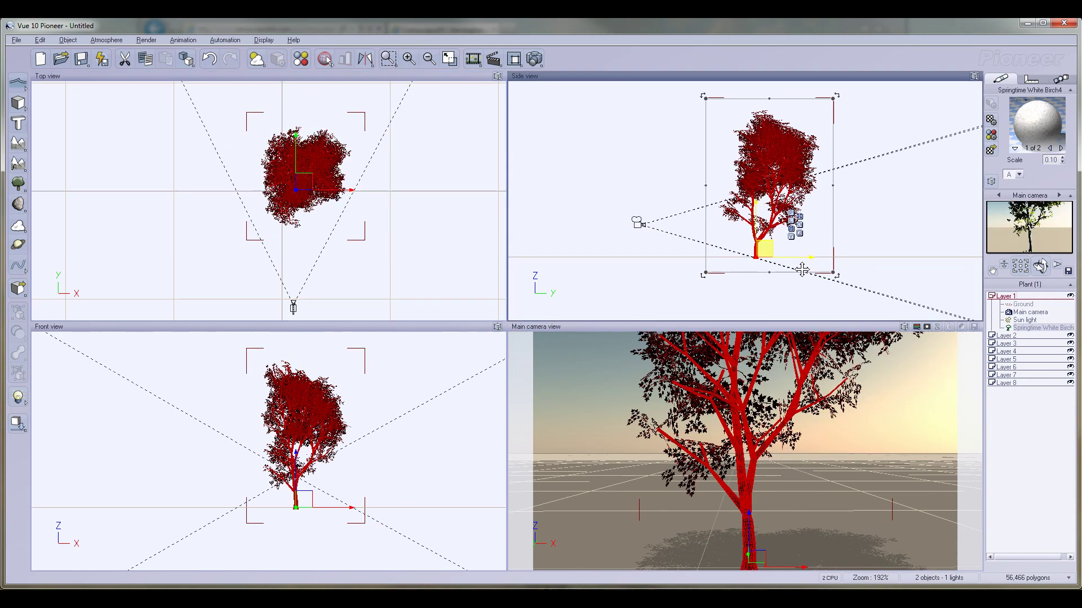
left_click_drag(805, 257, 862, 258)
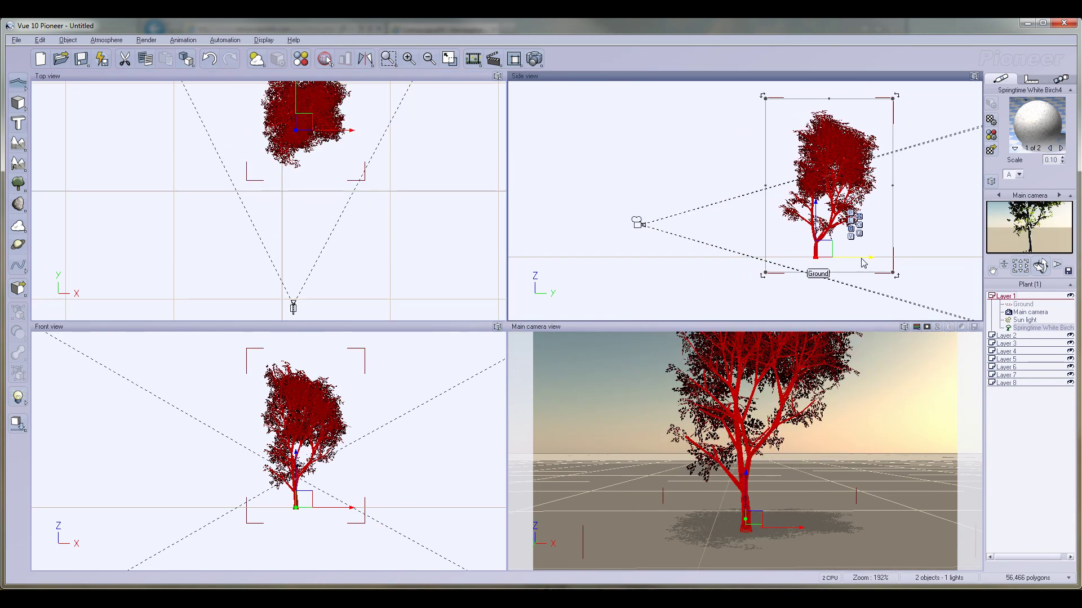
Step: Add two more Springtime White Birches, placing one on each side of the first tree
left_click(23, 190)
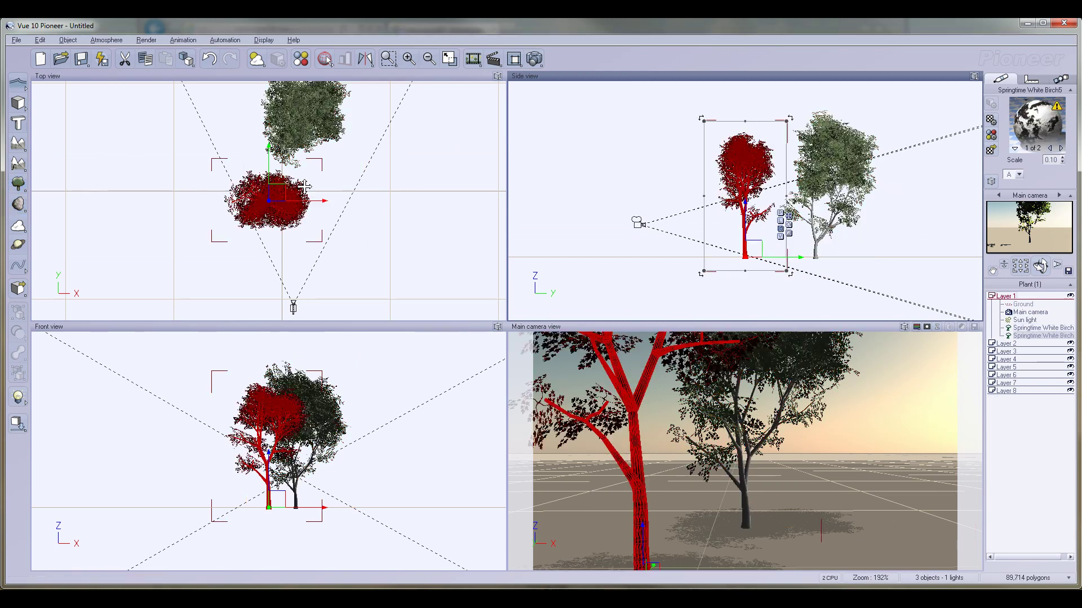
left_click_drag(280, 190, 230, 102)
right_click_drag(242, 109, 286, 170)
left_click(21, 183)
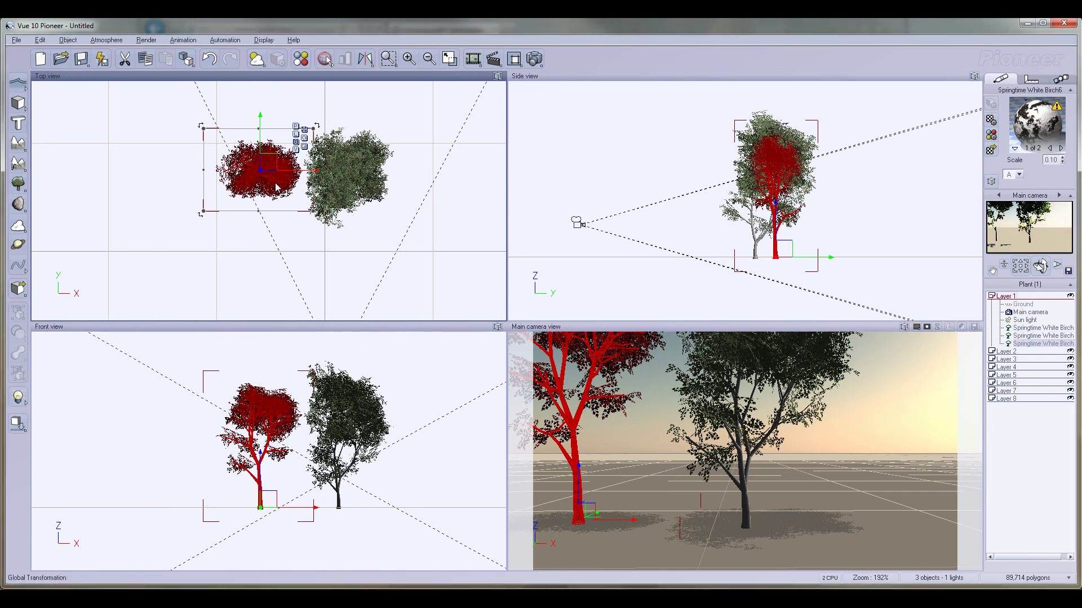
left_click_drag(277, 172, 443, 160)
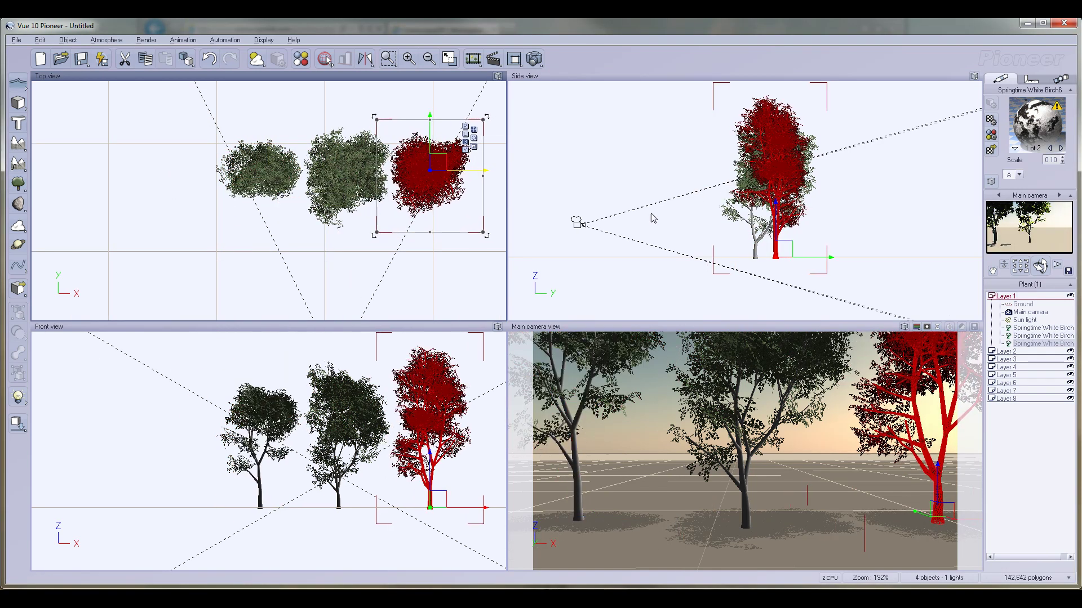
Step: Move the main camera back and tilt it upward to frame all three birches
left_click(1031, 312)
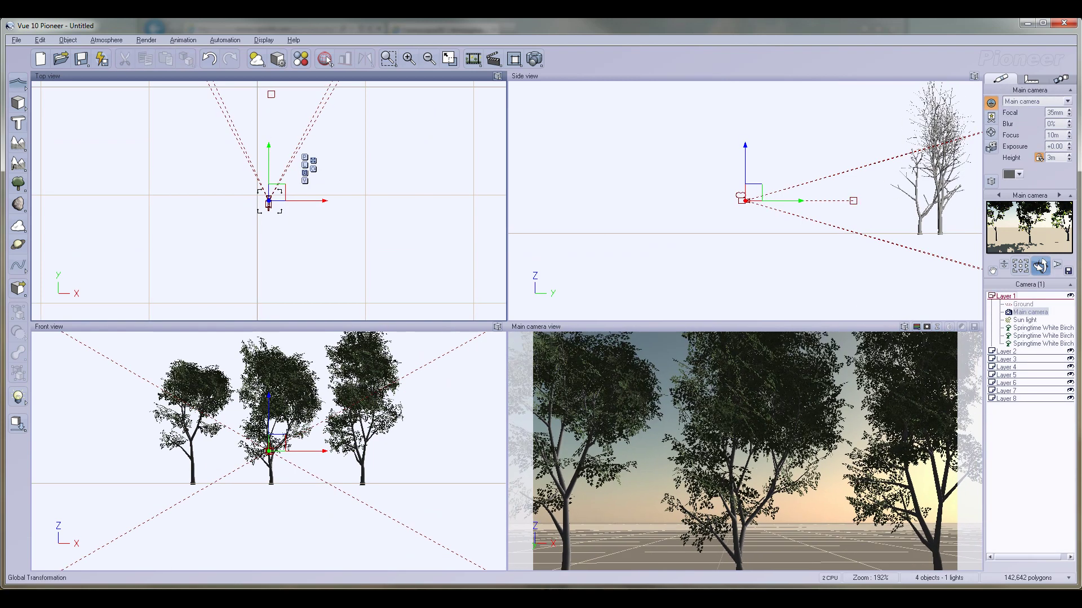
left_click_drag(269, 201, 273, 247)
left_click_drag(1041, 265, 1042, 268)
right_click_drag(413, 144, 469, 267)
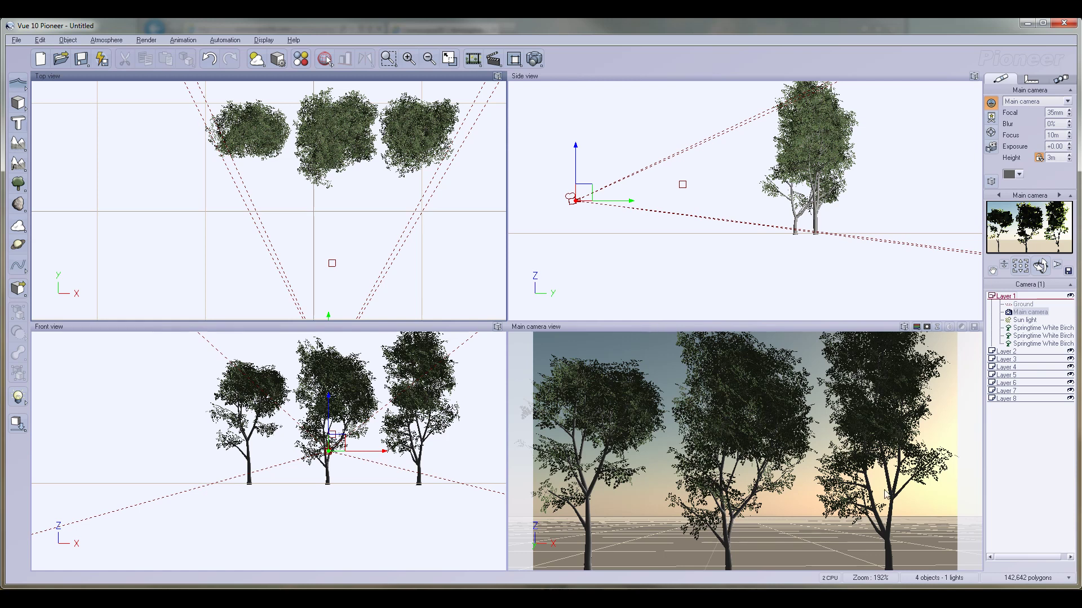
mouse_move(381, 180)
right_mouse_down()
mouse_move(364, 181)
mouse_move(388, 171)
mouse_move(386, 188)
right_mouse_up()
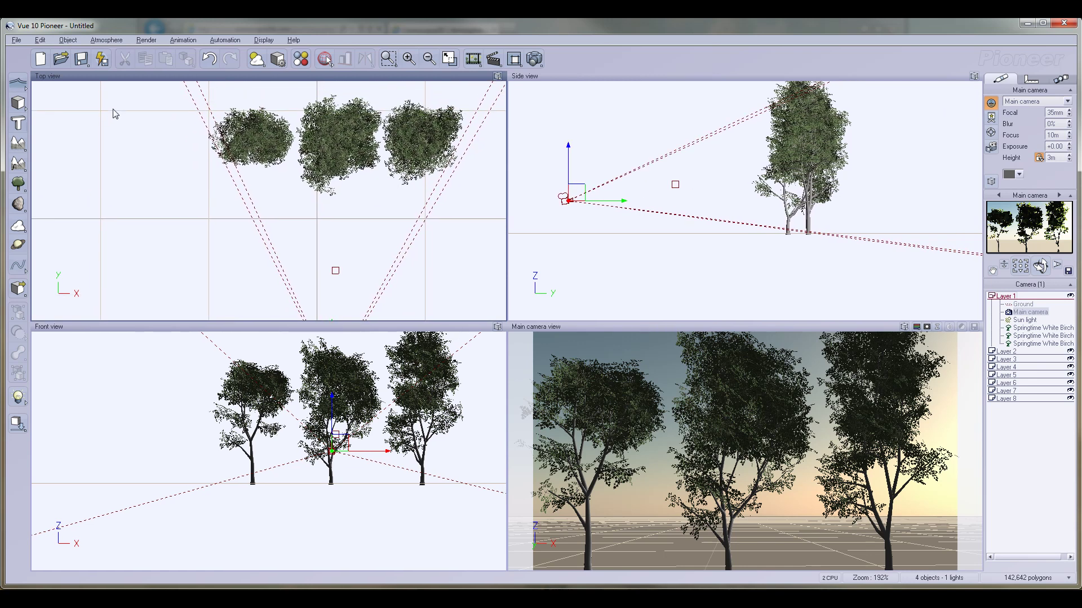
Step: Try to open the middle birch for object editing, and clear the selection
left_click(356, 144)
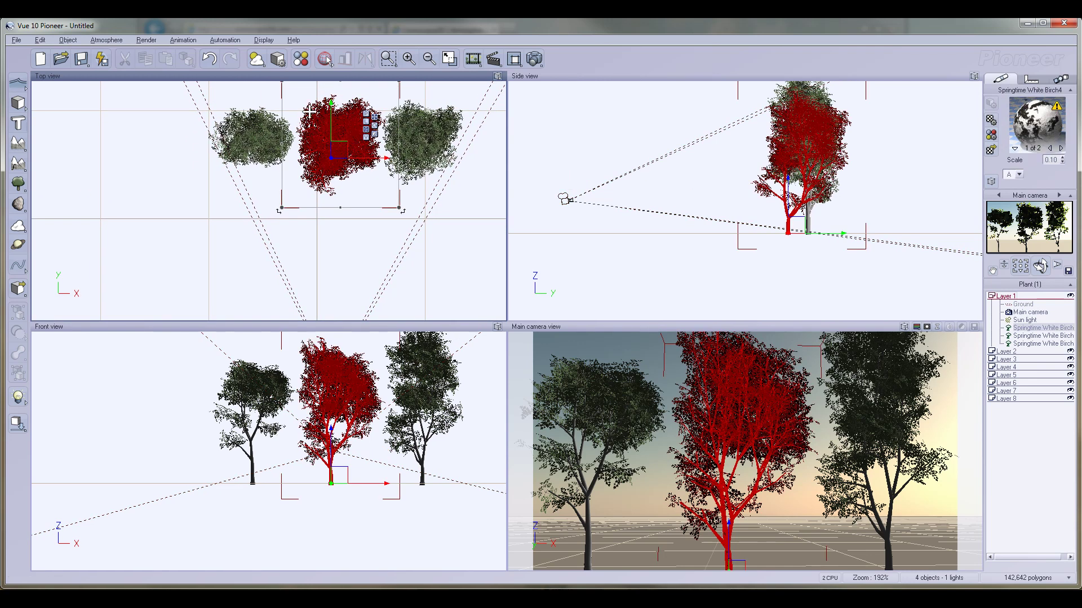
right_click(344, 149)
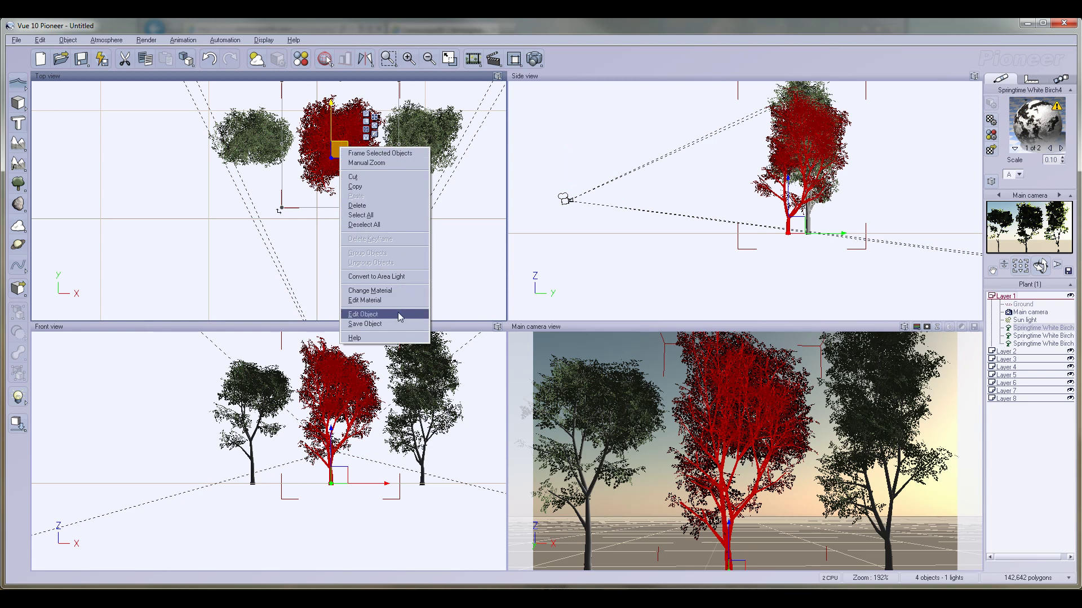
left_click(400, 314)
left_click(299, 257)
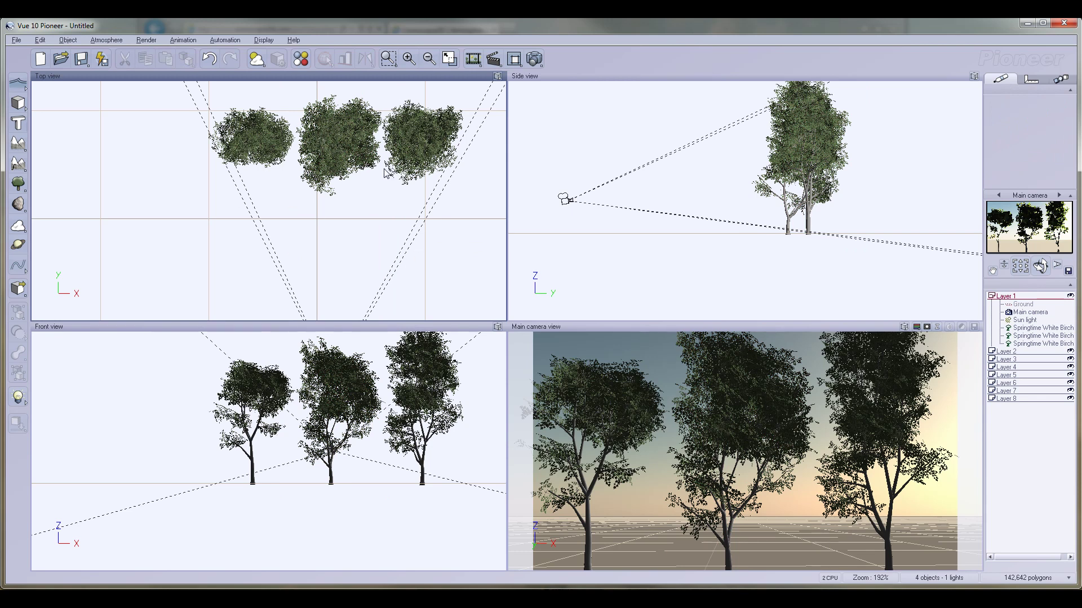
Step: Shift the leftmost and middle birches slightly farther away from the camera
right_click_drag(377, 197, 390, 233)
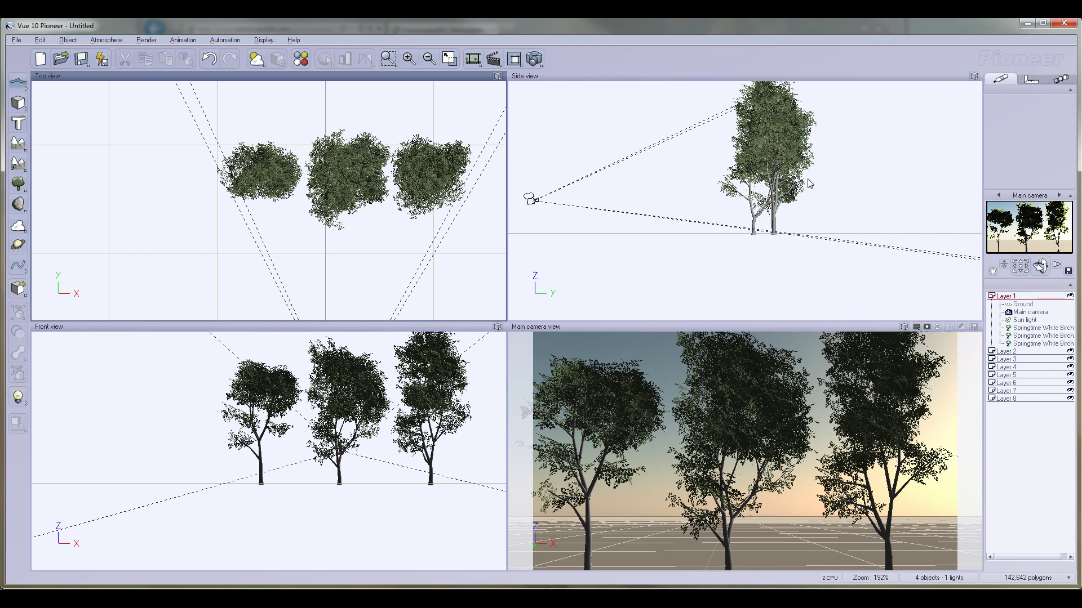
right_click_drag(324, 179, 360, 204)
left_click(309, 188)
mouse_move(308, 188)
left_mouse_down()
mouse_move(308, 163)
mouse_move(305, 174)
left_mouse_up()
left_click(381, 191)
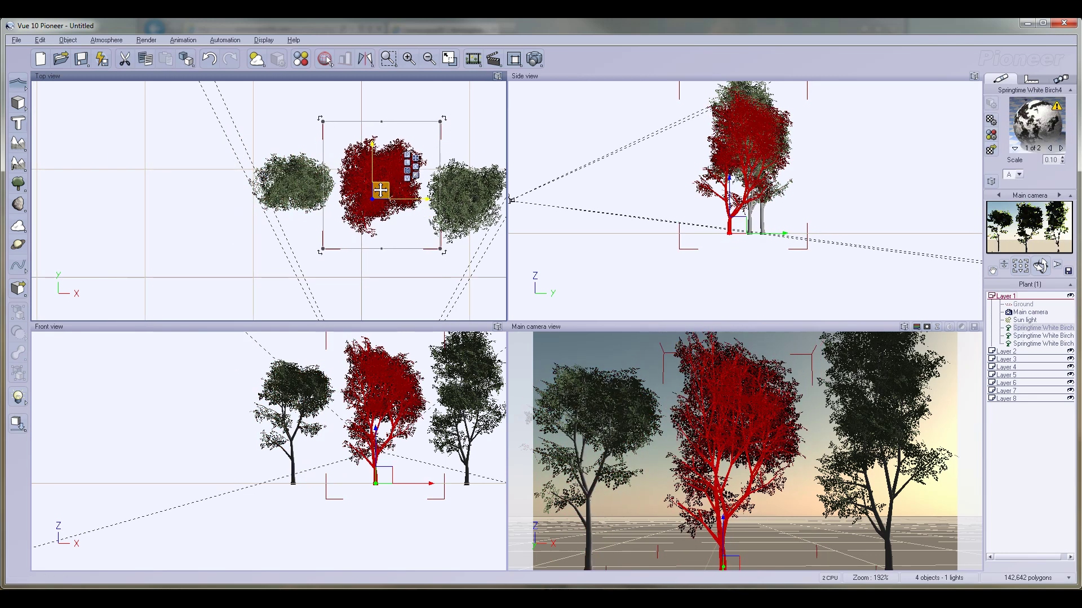
Step: Open the Maple Leaf material of the rightmost birch in the Advanced Material Editor
left_click(466, 188)
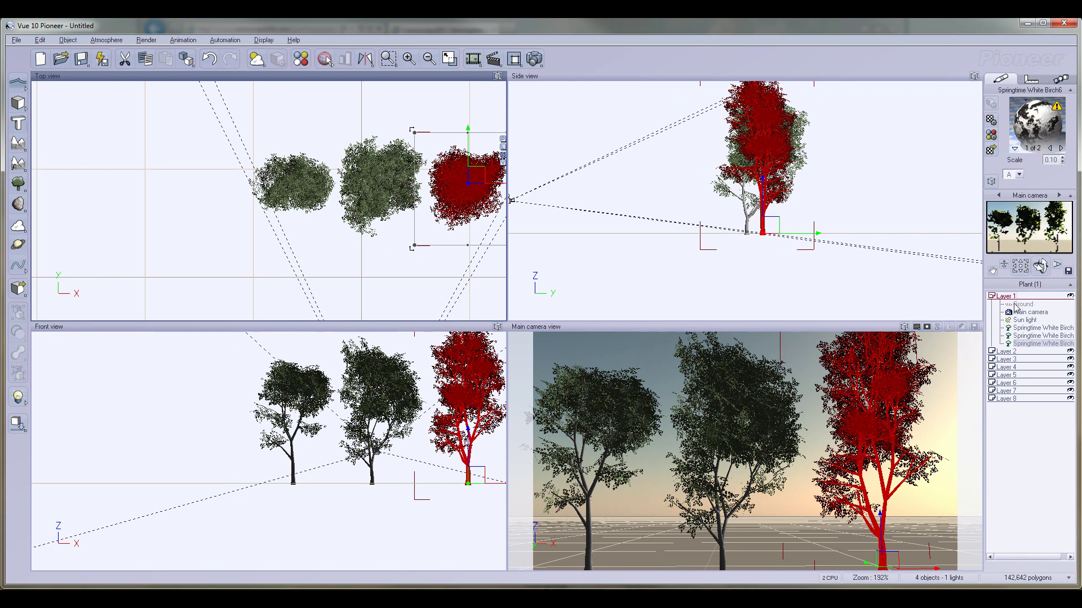
left_click(1060, 148)
double_click(1040, 125)
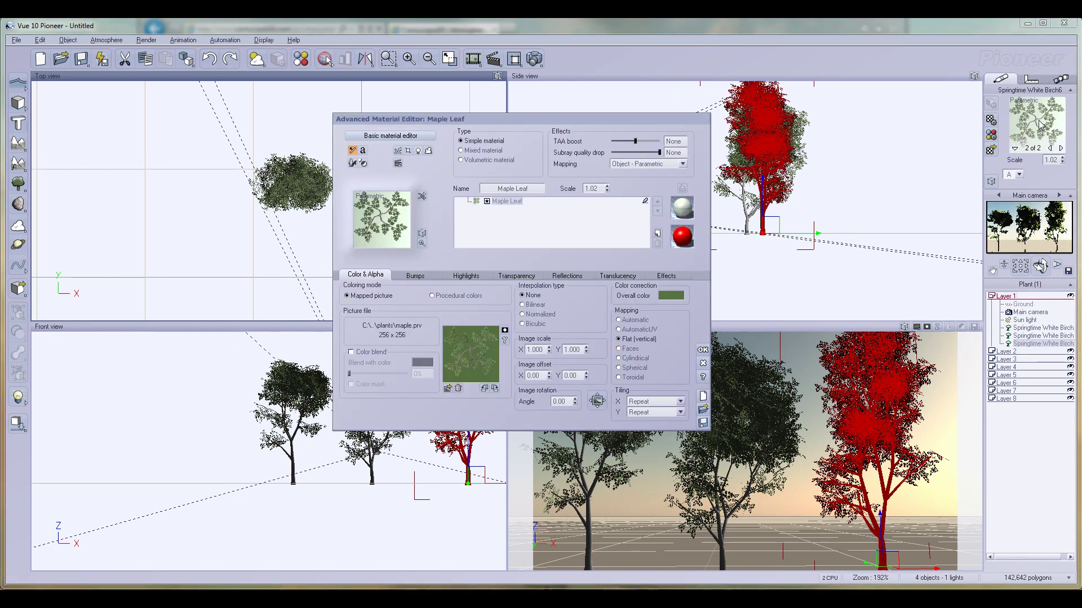
left_click_drag(444, 120, 576, 126)
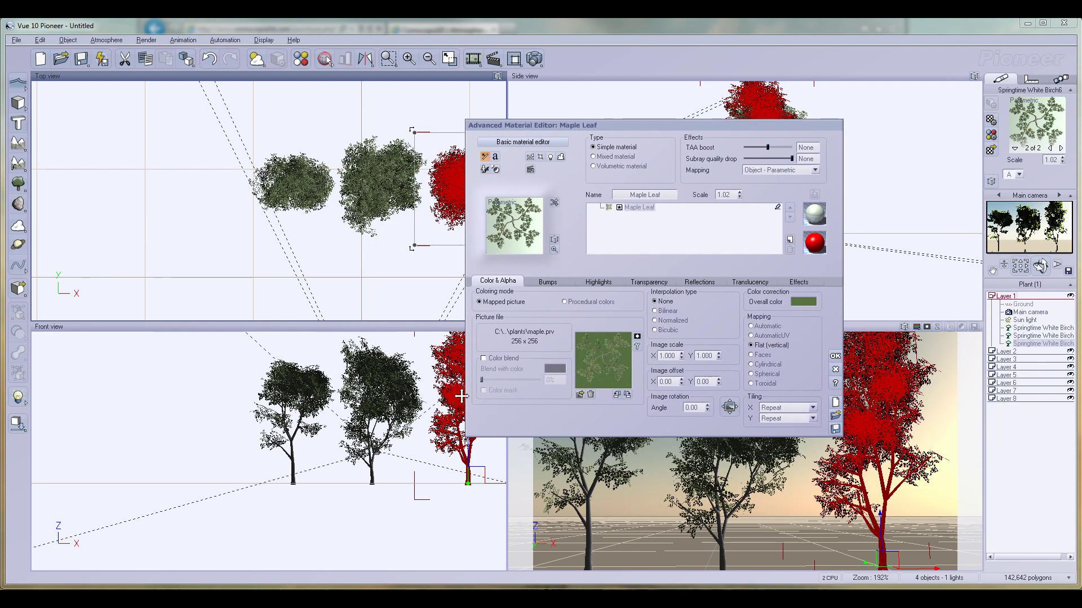
Step: Enable color blend and color mask on the Maple Leaf material, blending with white at 77%, and apply the changes
left_click(485, 359)
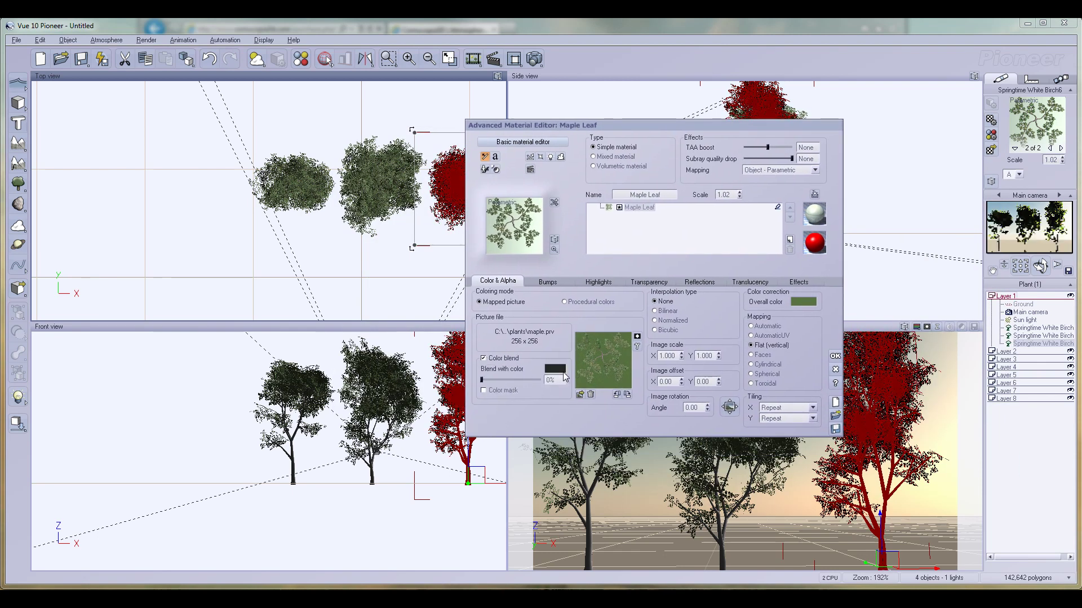
left_click(555, 369)
left_click(635, 336)
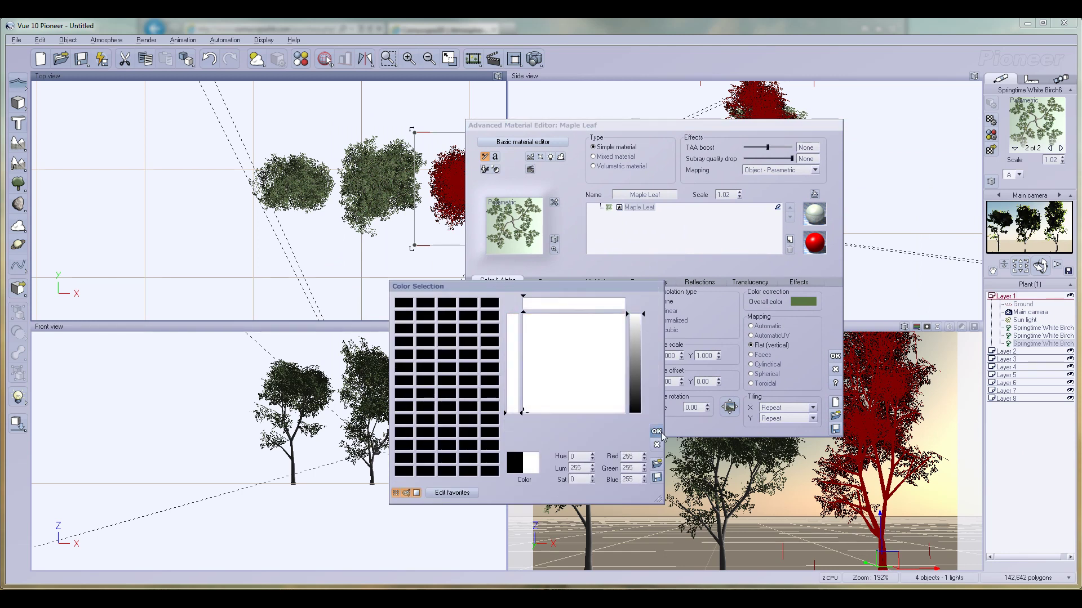
left_click(656, 432)
left_click(483, 390)
left_click_drag(482, 380, 530, 379)
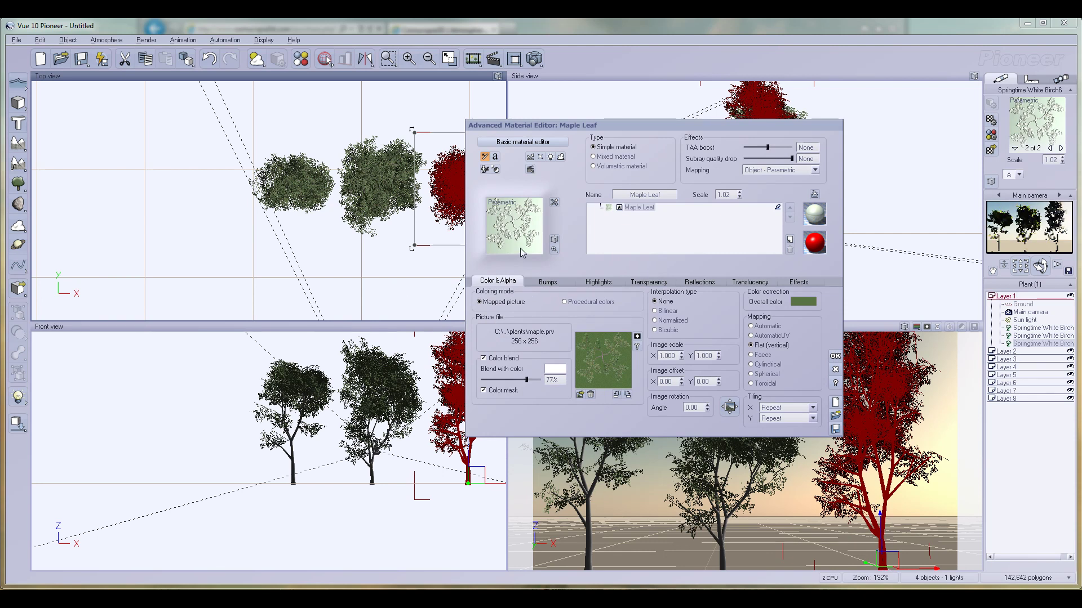
left_click(835, 357)
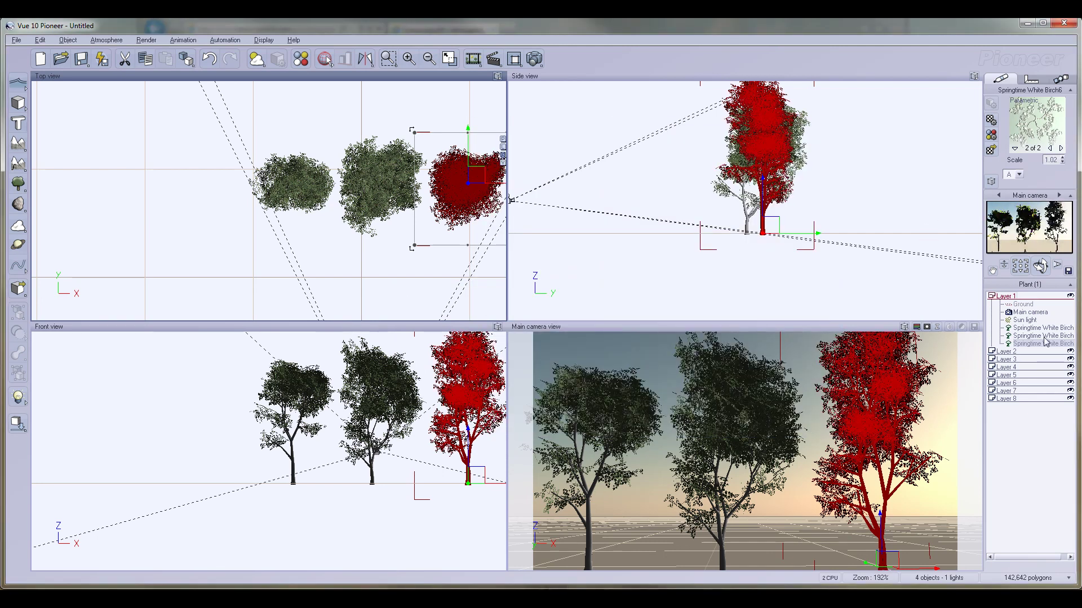
Step: Move the sun light behind and to the side of the camera to light the trees from the front, and render the scene
left_click(1029, 322)
right_click_drag(337, 234, 410, 160)
scroll(372, 211, "down", 5)
left_click_drag(374, 193, 353, 314)
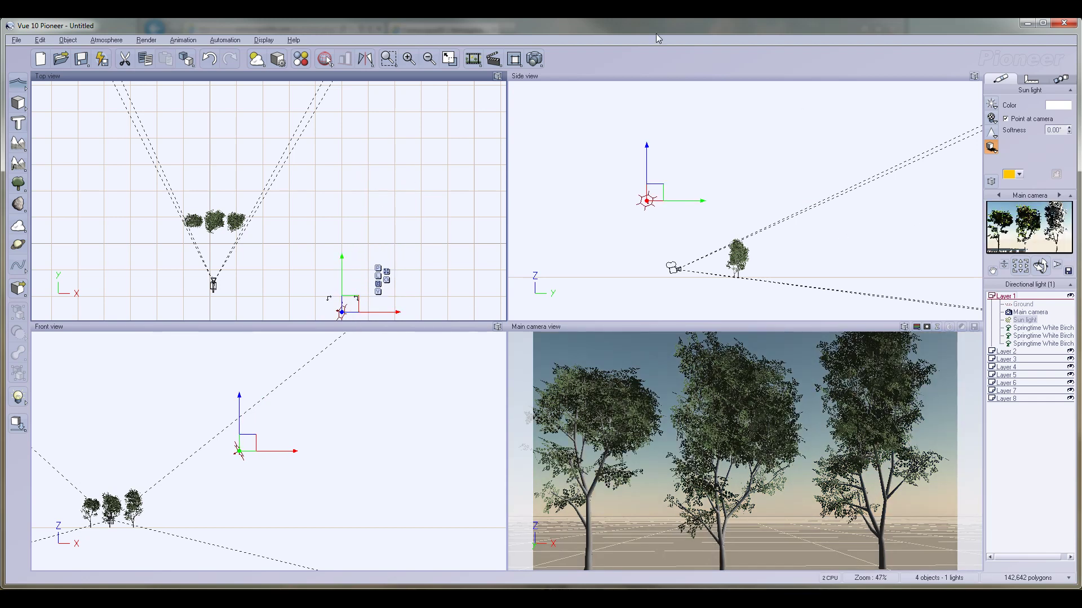
left_click(534, 59)
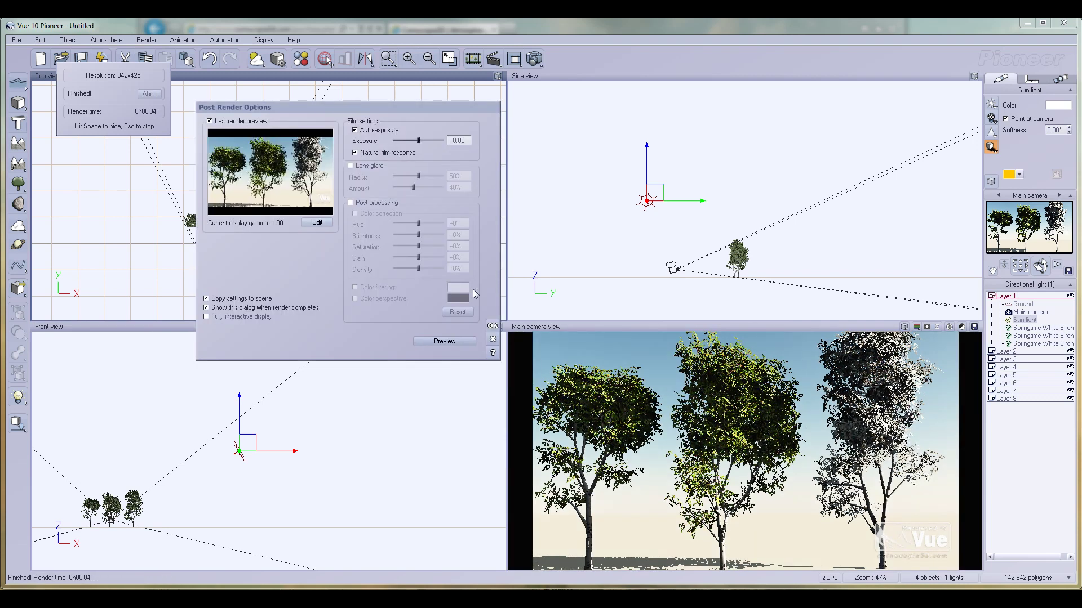
left_click(492, 326)
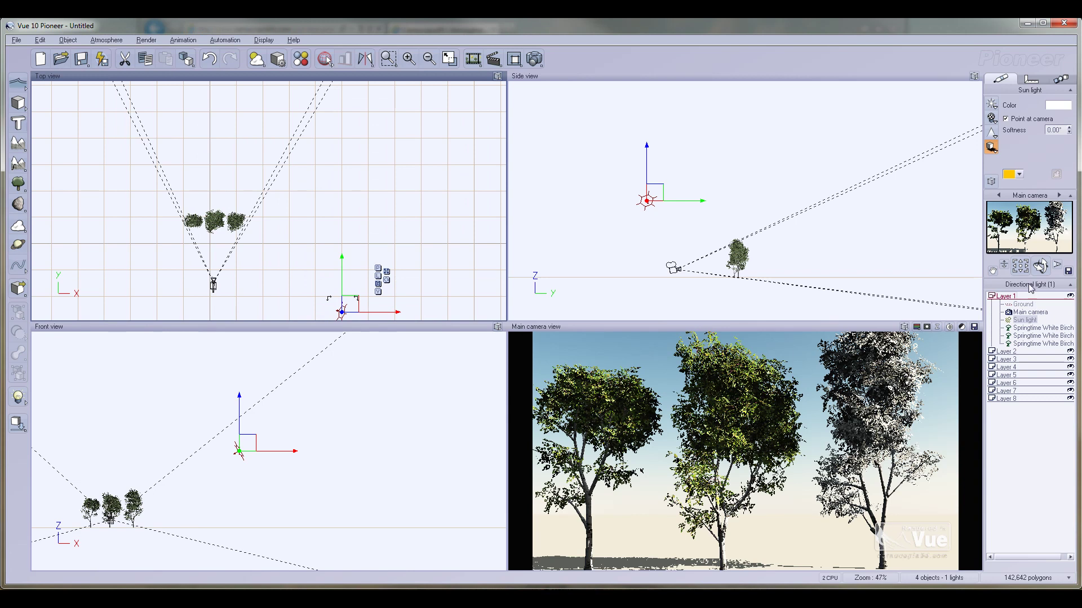
Step: Inspect the rightmost birch's Maple Leaf material in the Advanced Material Editor and close the editor
left_click(1030, 344)
double_click(1022, 145)
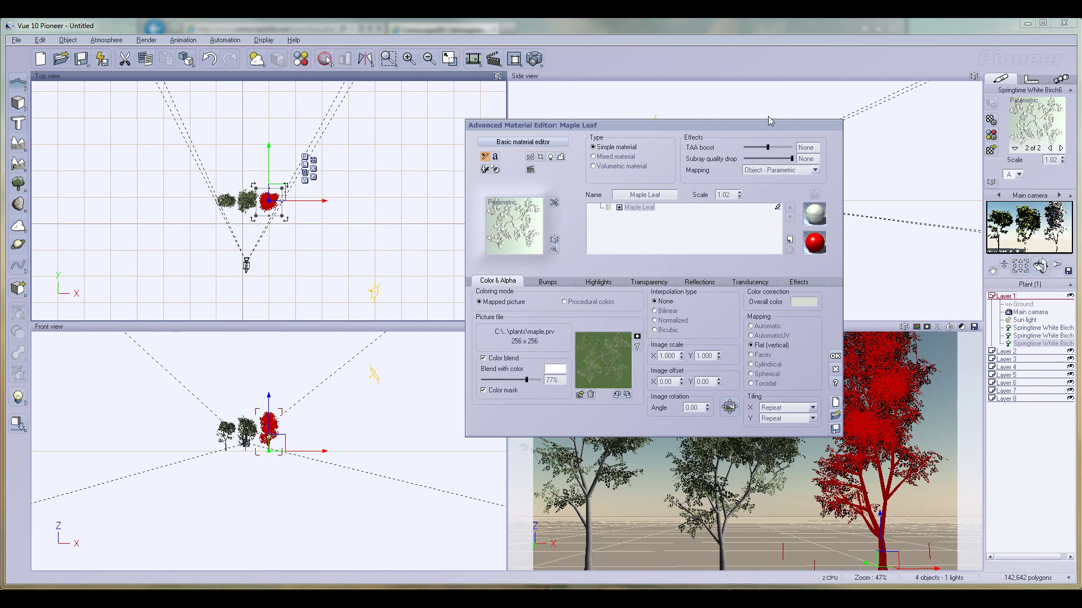
left_click_drag(765, 124, 755, 105)
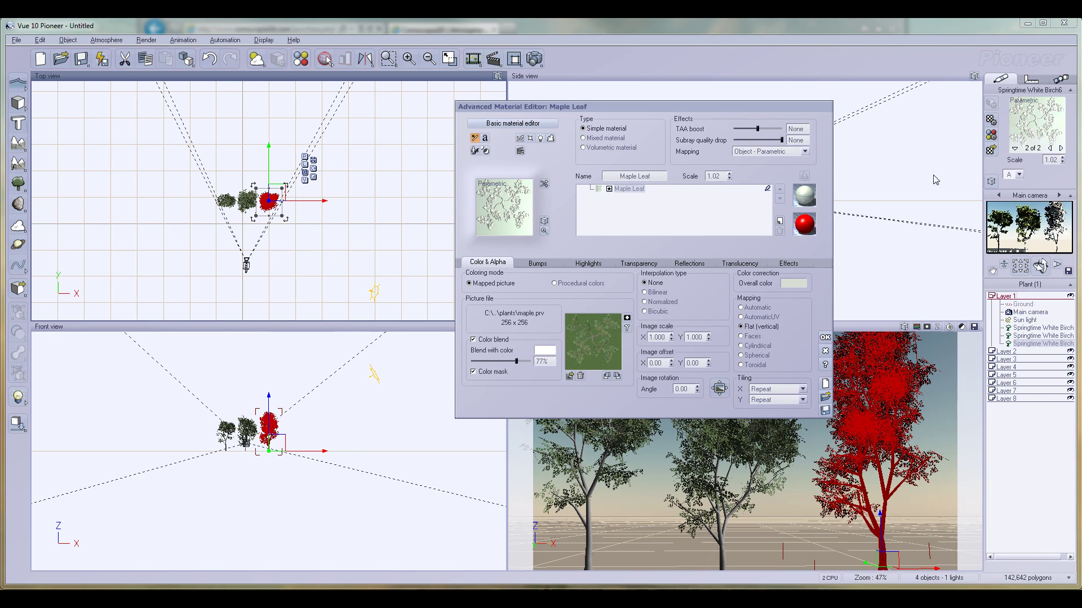
left_click(826, 338)
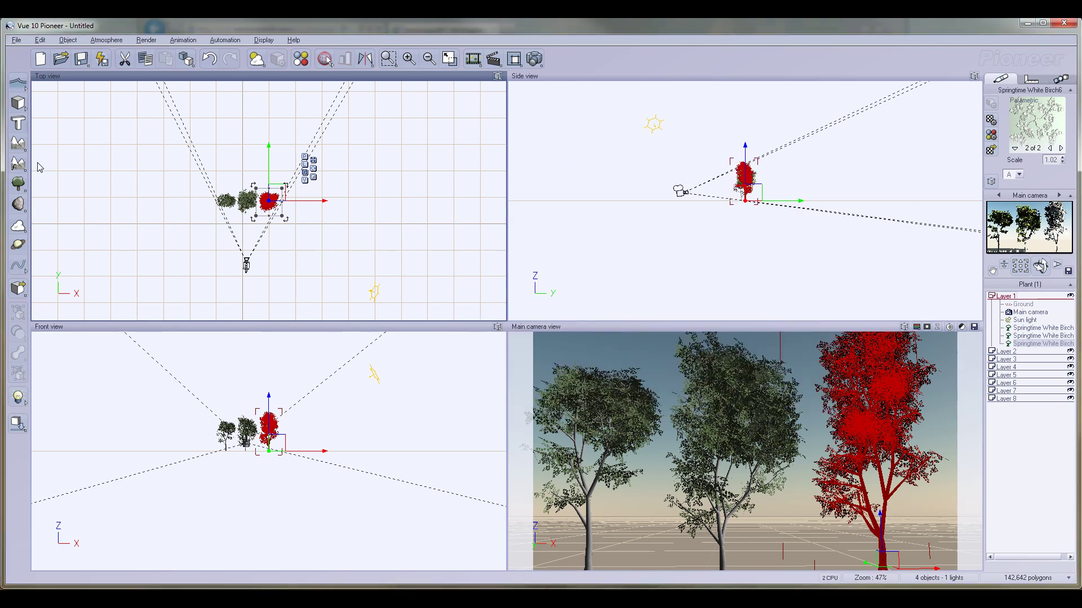
Step: Move the recolored birch back behind the gap between the other two birches
right_click_drag(337, 237, 430, 267)
left_click_drag(361, 227, 318, 201)
Step: Add four more Springtime White Birches, one completing the front row and three spread out behind it within the camera's view
key("ctrl+d")
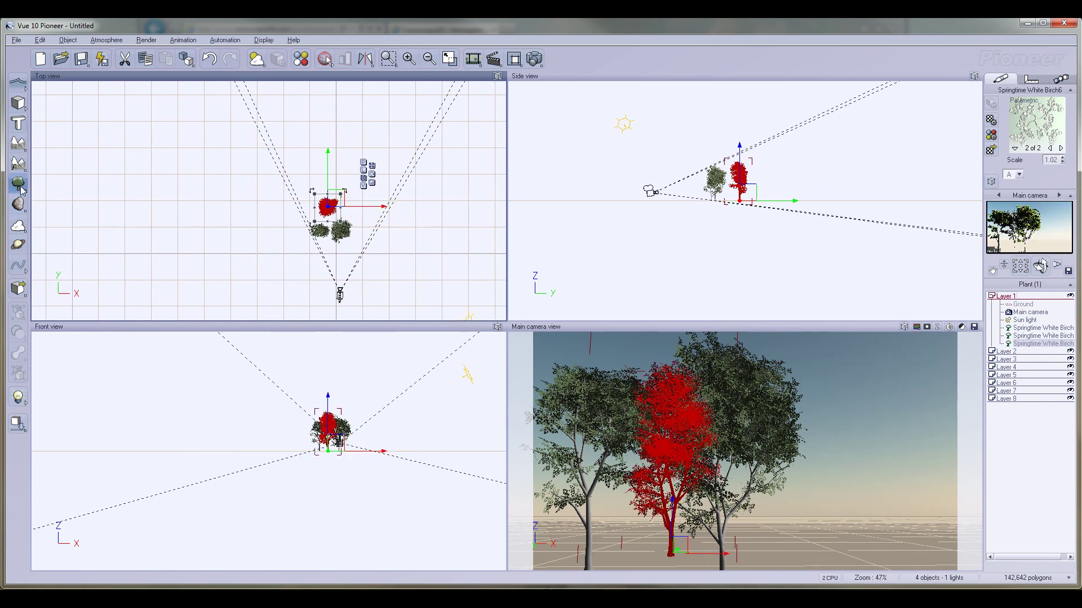
left_click_drag(337, 203, 360, 227)
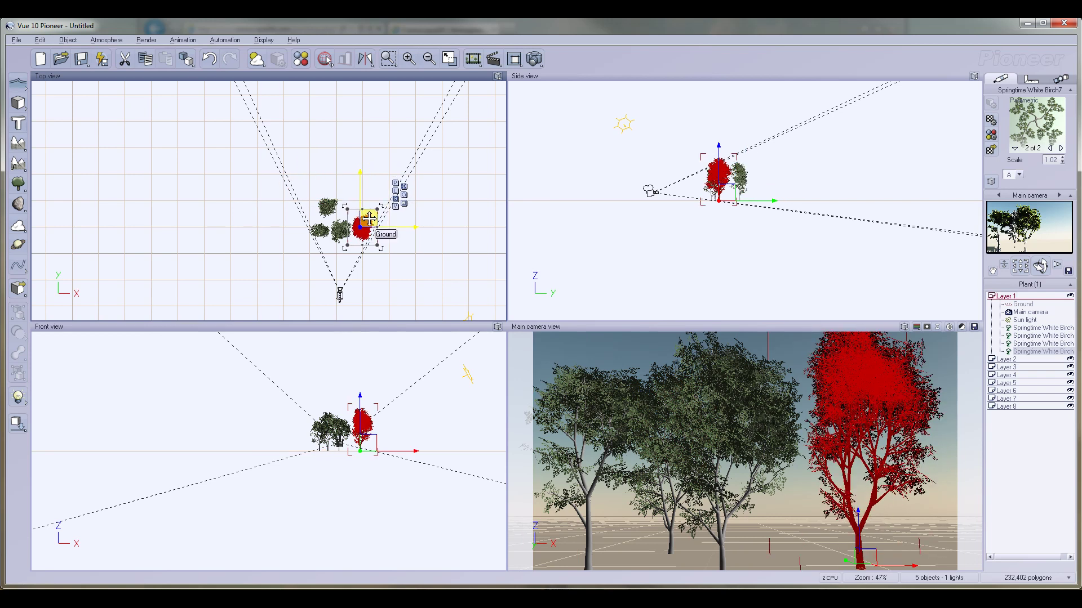
left_click(18, 184)
left_click_drag(261, 179, 303, 169)
left_click(18, 183)
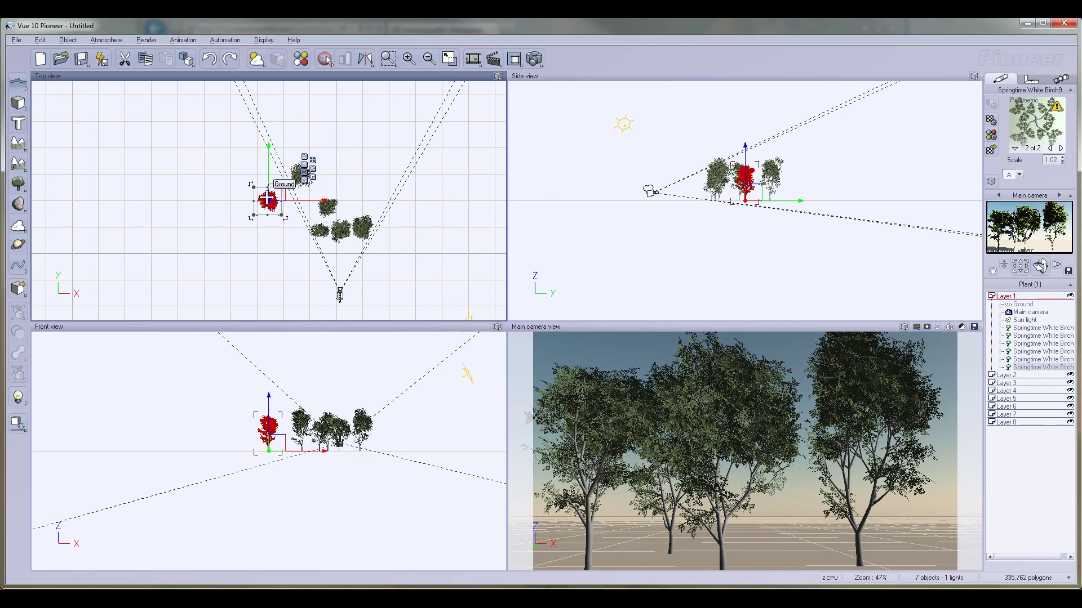
left_click_drag(269, 194, 359, 193)
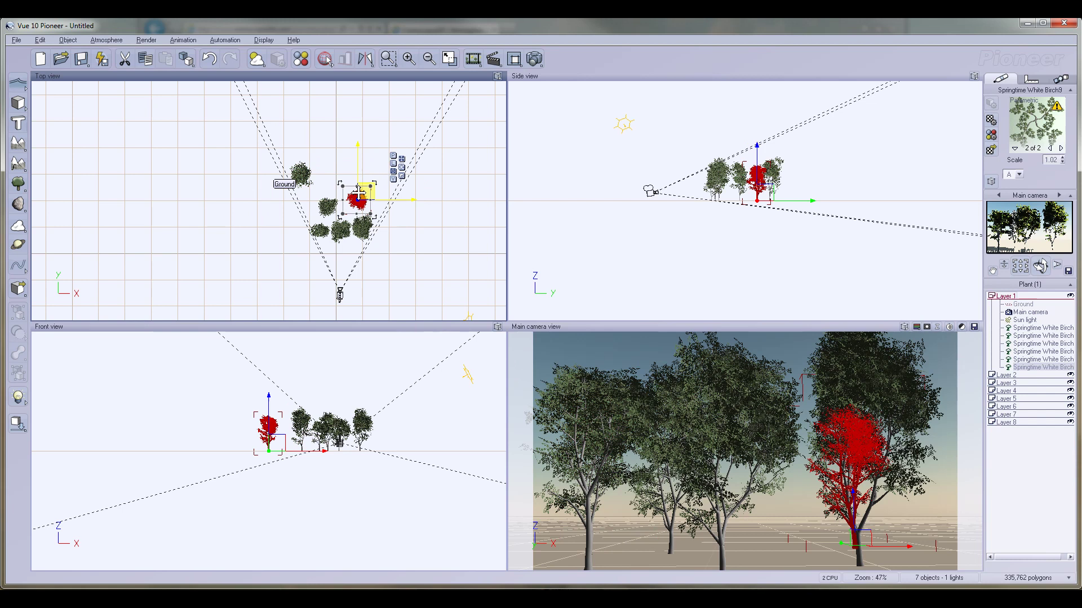
left_click(18, 184)
left_click_drag(269, 195, 345, 159)
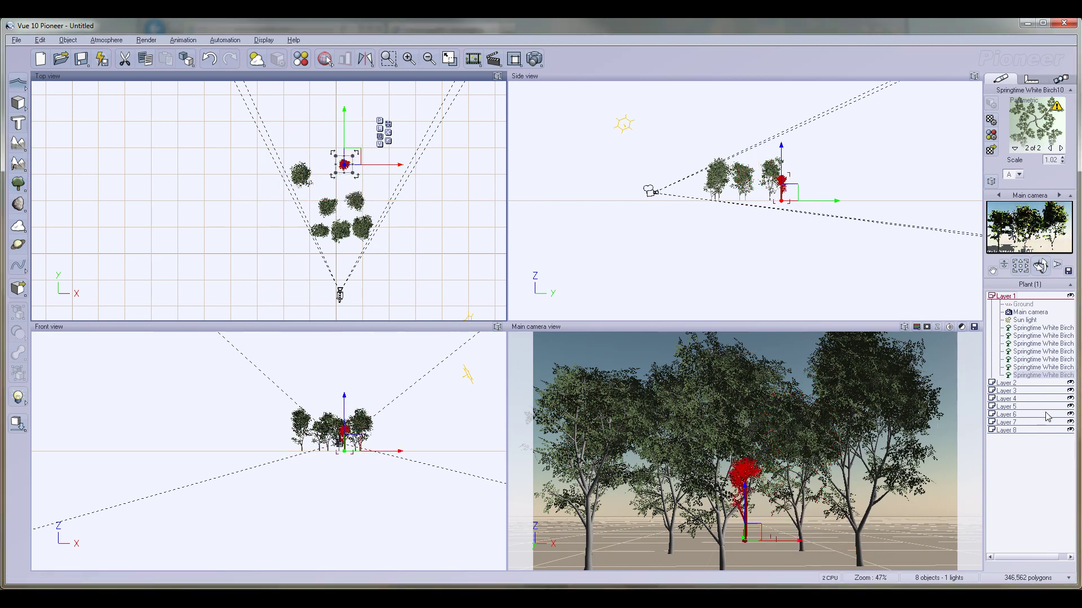
Step: Delete the recolored birch with the white-blended leaves from the scene
left_click(1043, 338)
left_click(1043, 344)
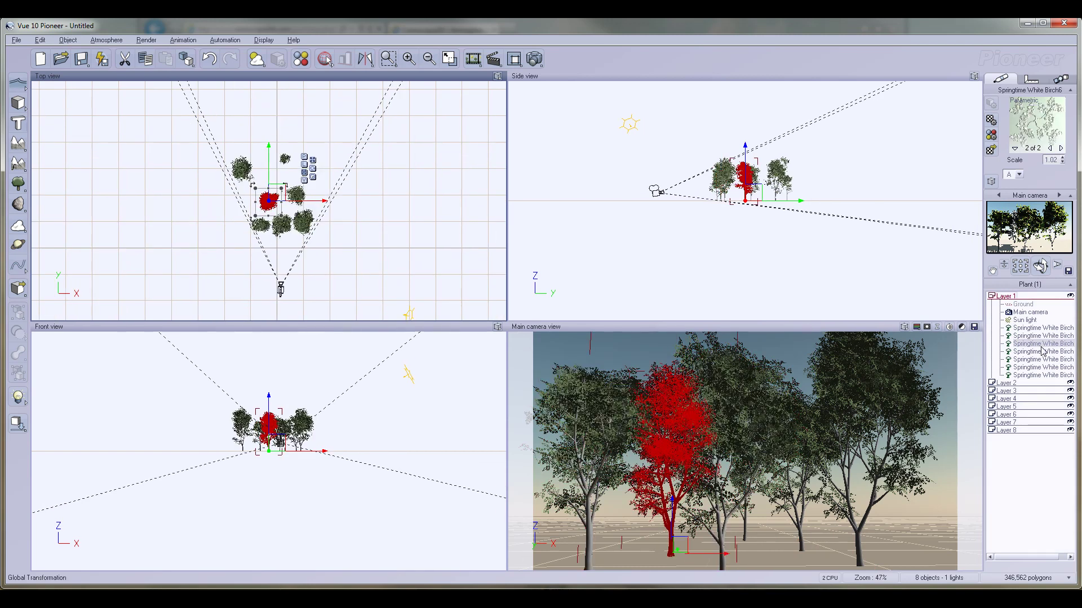
key("Delete")
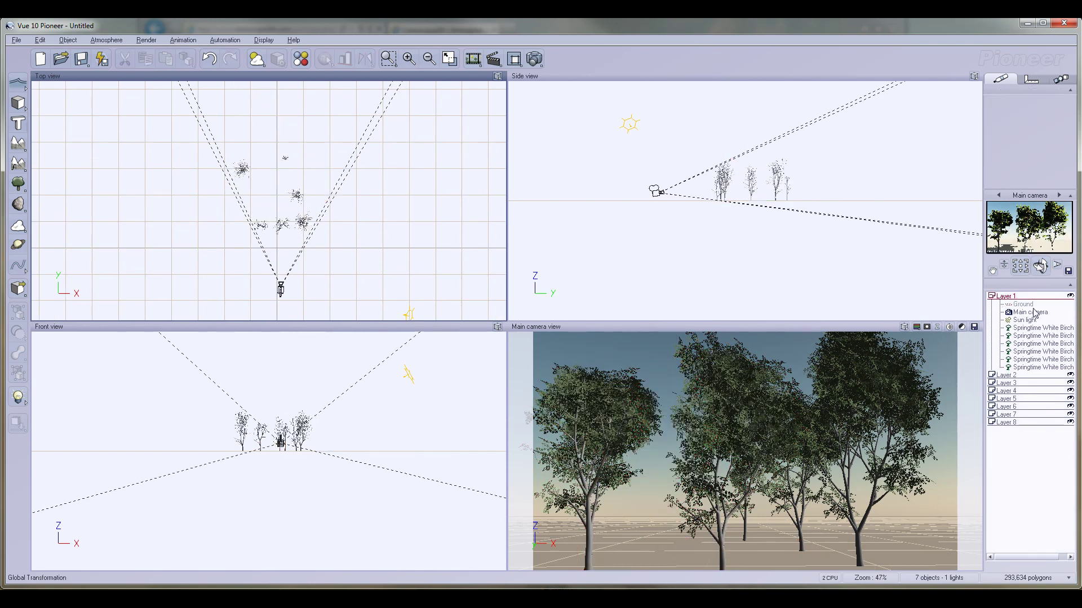
Step: Move the main camera closer to the birches and adjust its angle so the trees fill the frame
left_click(1031, 312)
left_click_drag(1041, 266, 1046, 268)
left_click_drag(748, 196, 755, 193)
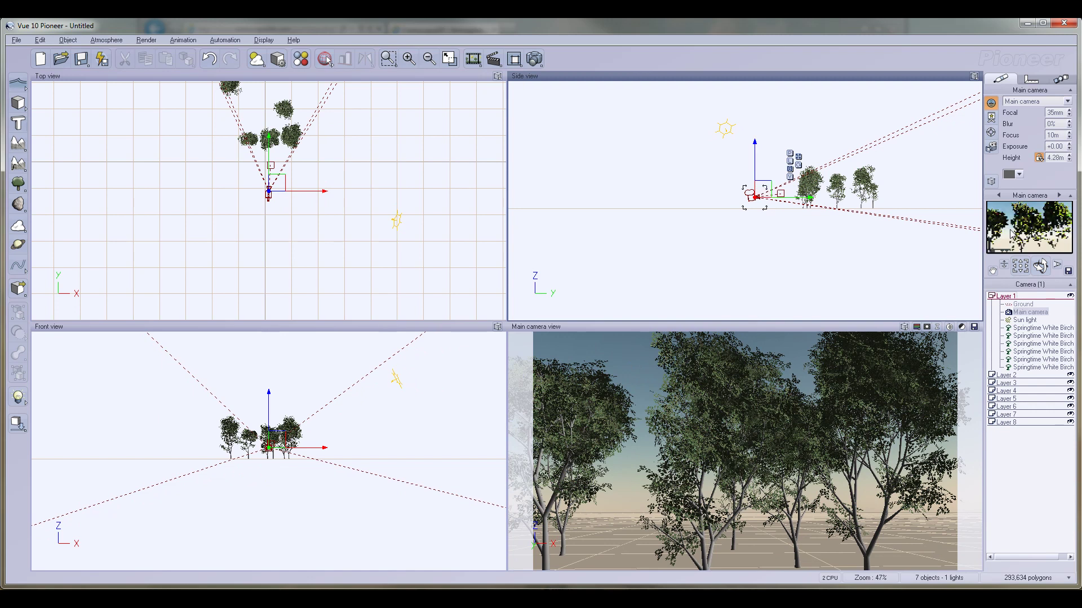
left_click_drag(1040, 266, 669, 110)
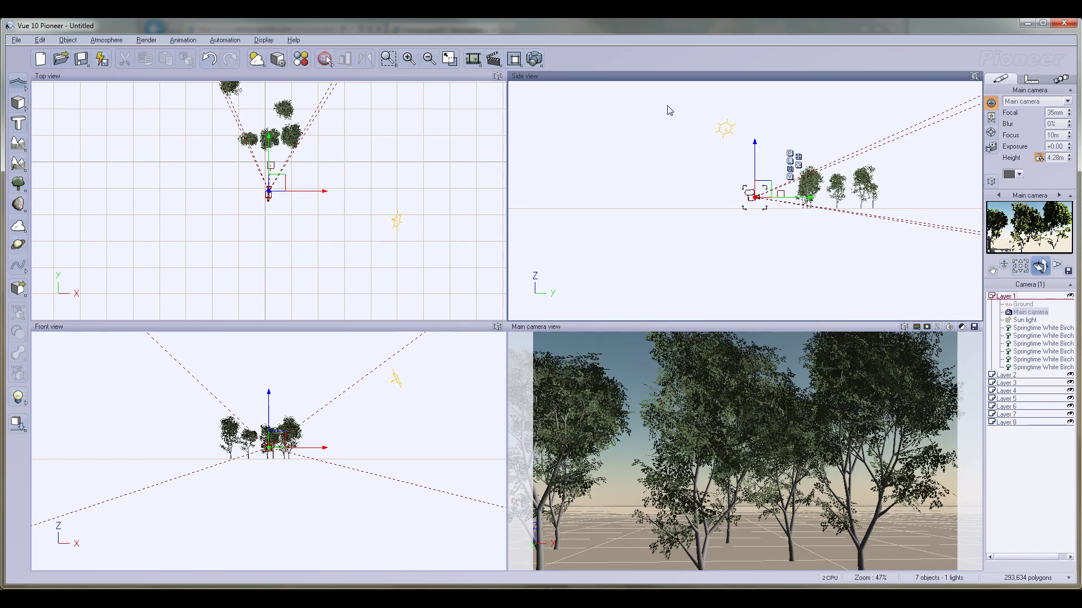
Step: Change the scene's lighting in the Atmosphere Editor to brighten the shaded foliage, and apply the change
left_click(107, 40)
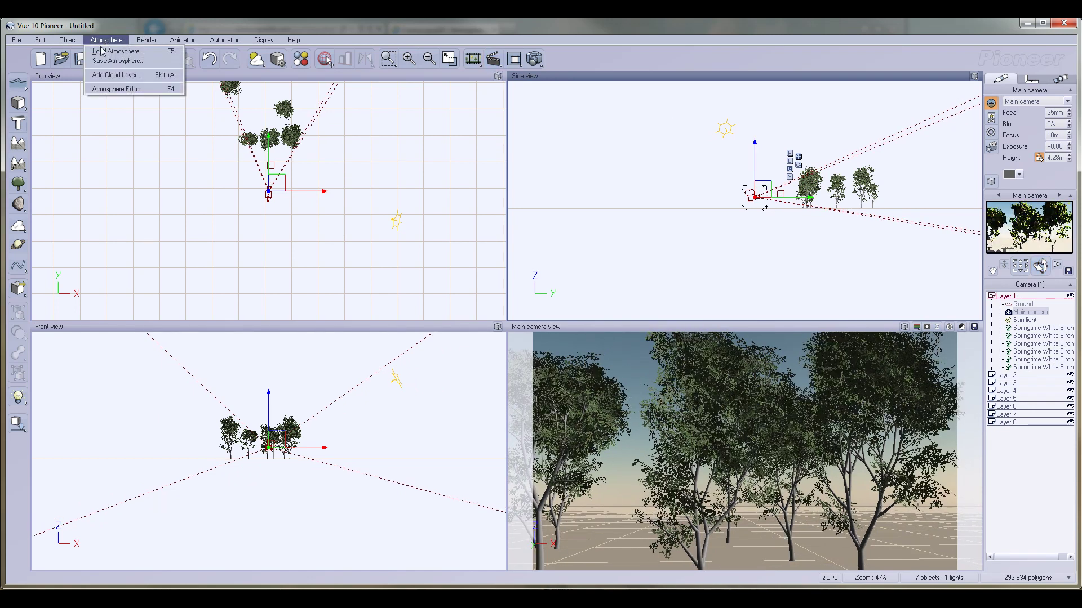
left_click(142, 91)
left_click(500, 185)
left_click(441, 245)
left_click(719, 353)
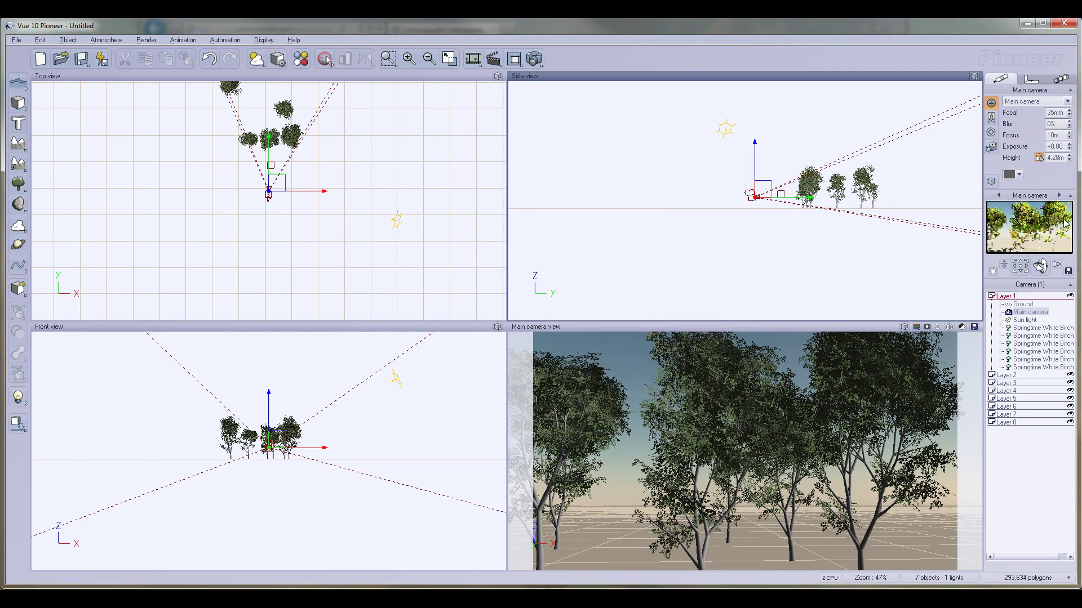
Step: Render the scene to screen at Final quality and 800x450 resolution, and accept the post render options
left_click(535, 59)
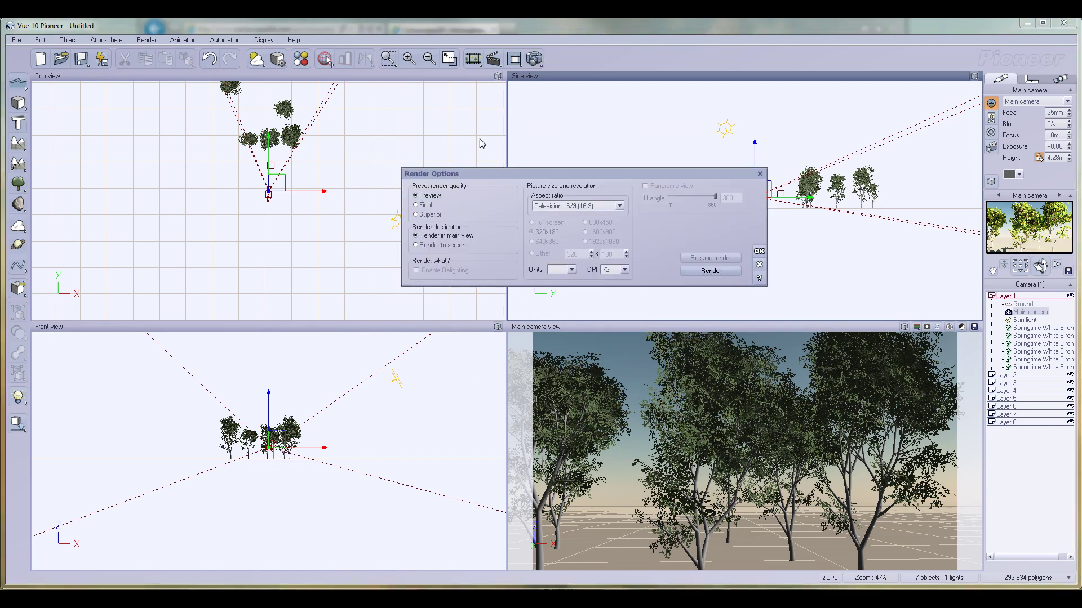
left_click(416, 245)
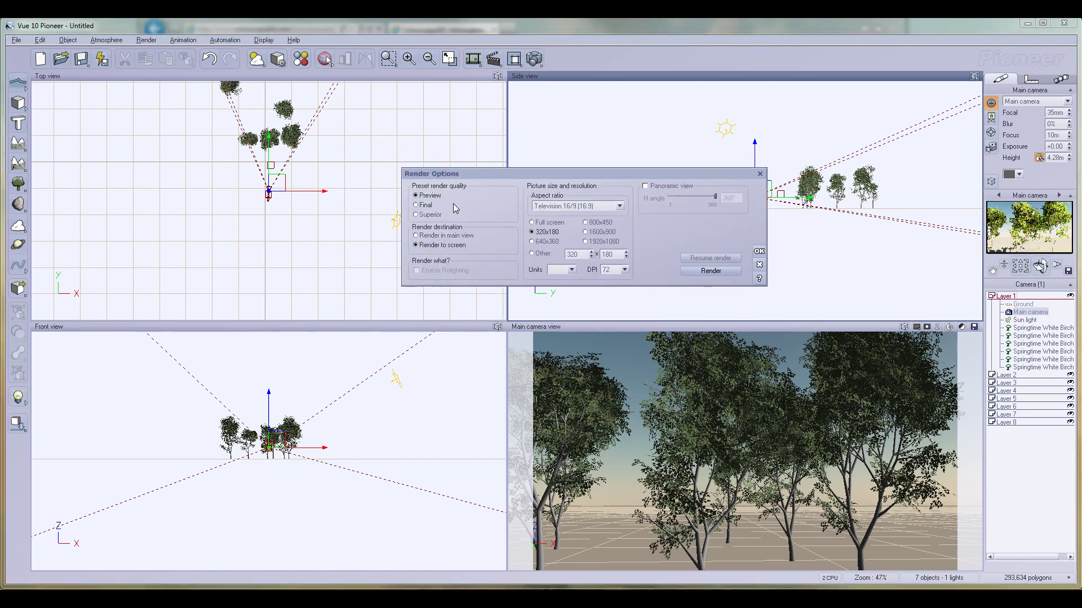
left_click(416, 205)
left_click(600, 223)
left_click(705, 271)
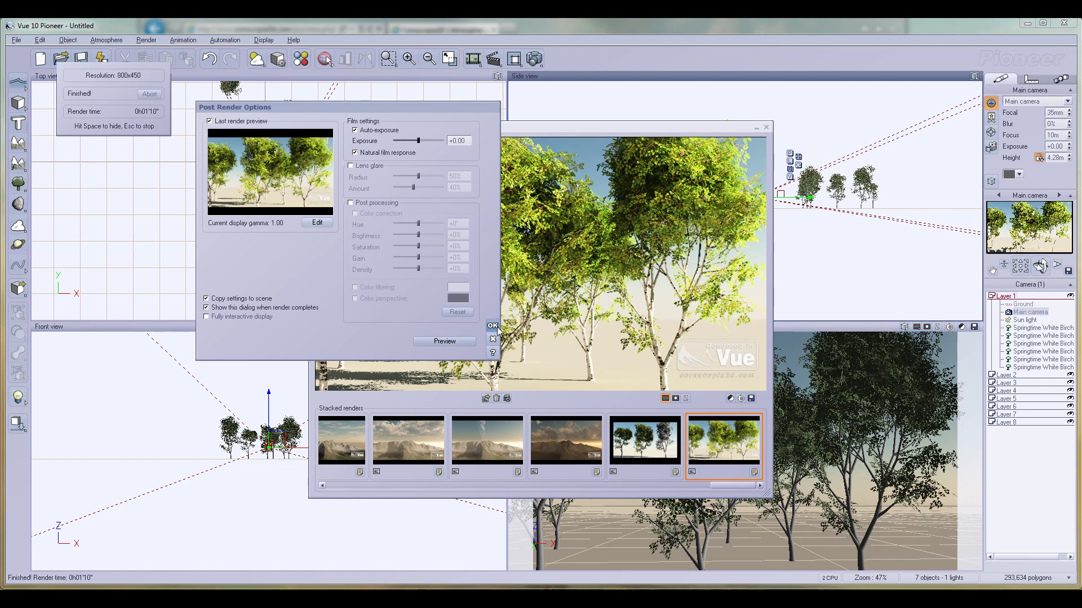
left_click(493, 326)
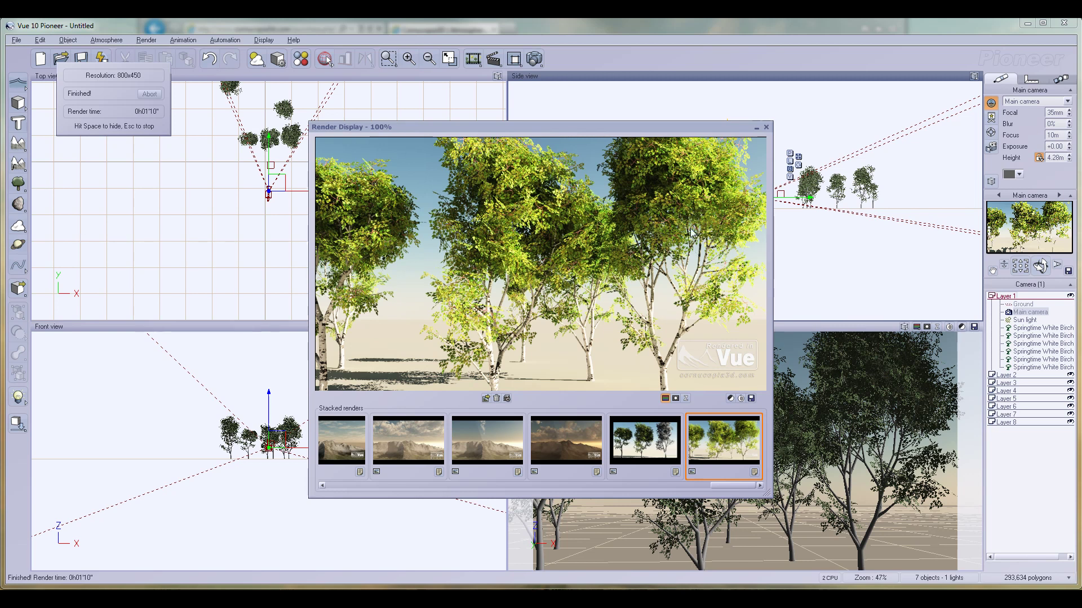
Step: Close the render display and reopen it to review the finished birch render
left_click(765, 128)
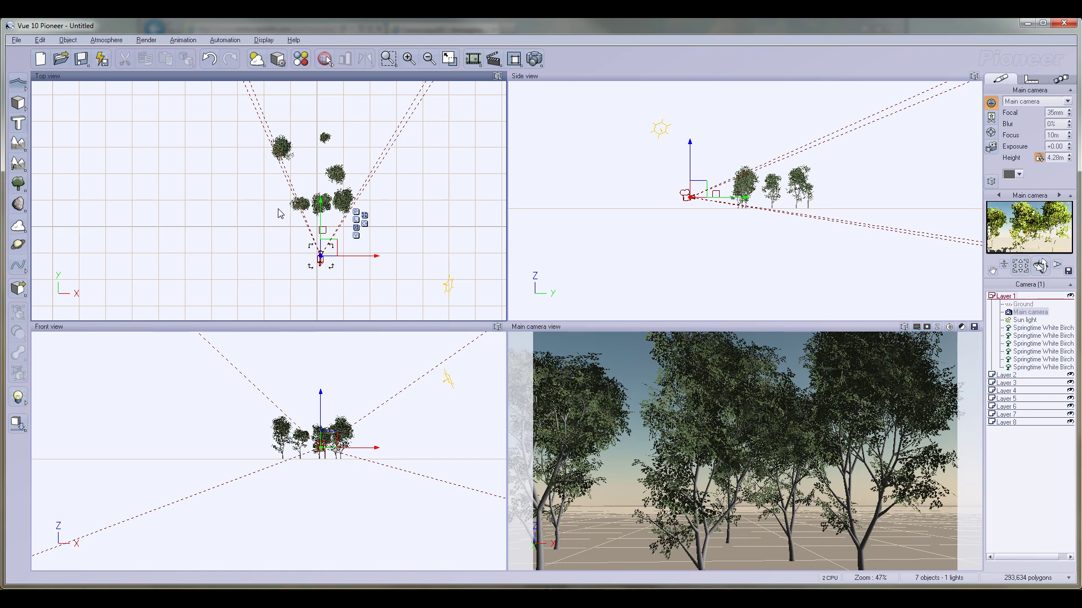
right_click_drag(287, 207, 247, 209)
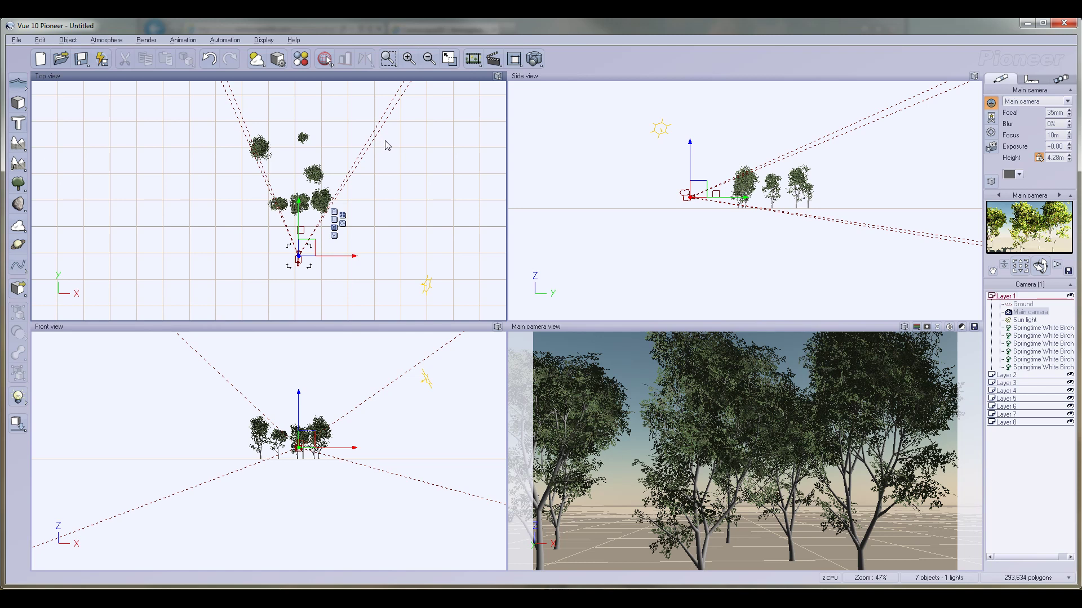
left_click(474, 60)
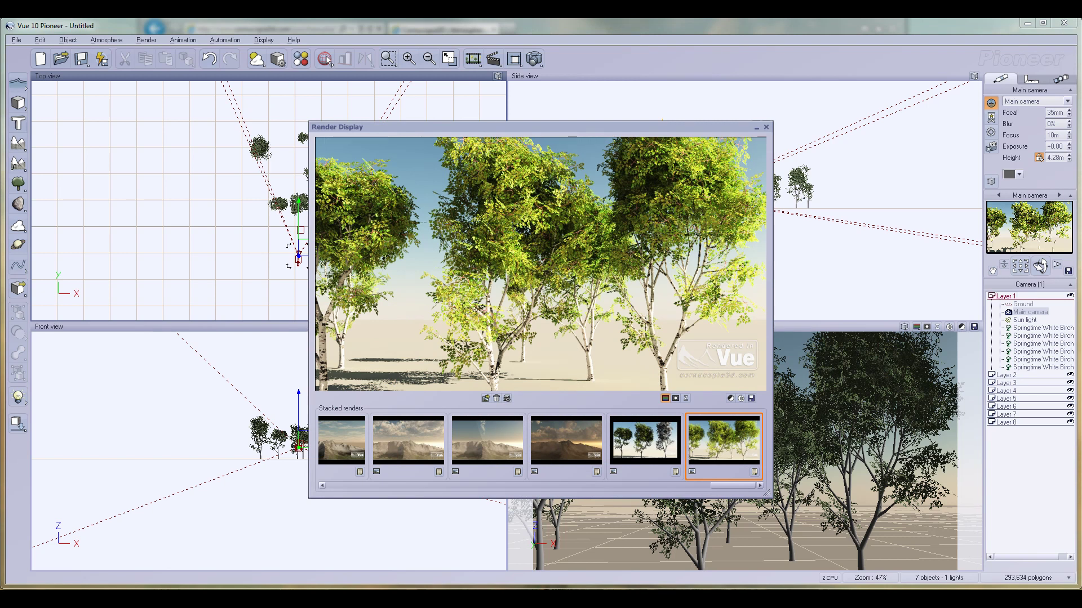